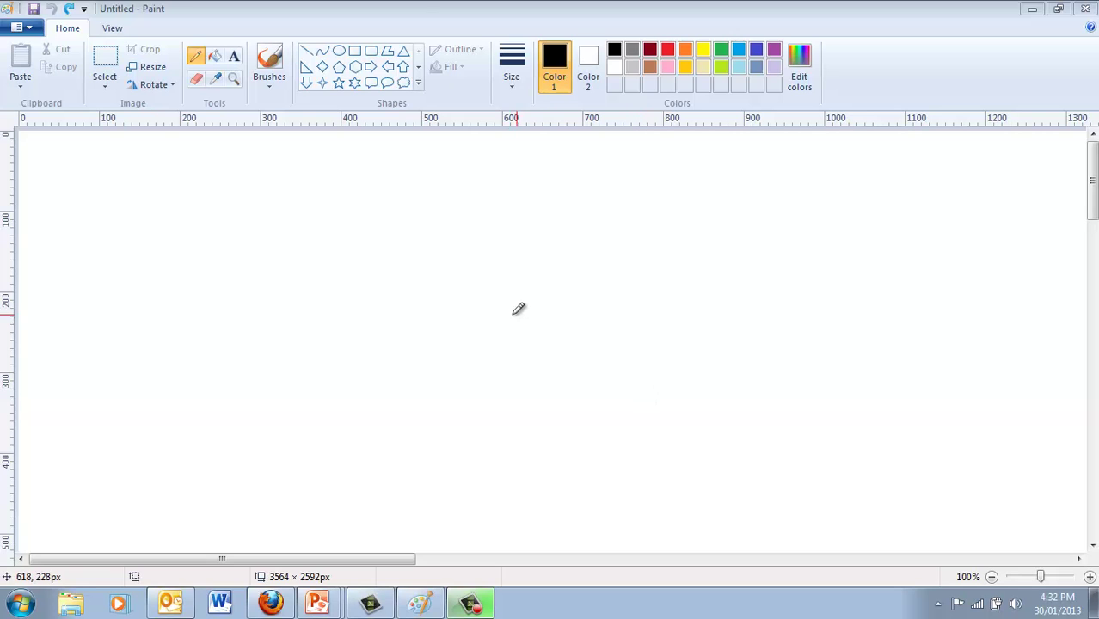
- Draw the H and OT circles, an arrow from H to OT, and an OPA circle down-left of H
mouse_move(513, 312)
mouse_down()
mouse_move(478, 320)
mouse_move(517, 383)
mouse_move(554, 302)
mouse_move(514, 310)
mouse_move(500, 360)
mouse_move(510, 347)
mouse_move(518, 359)
mouse_up()
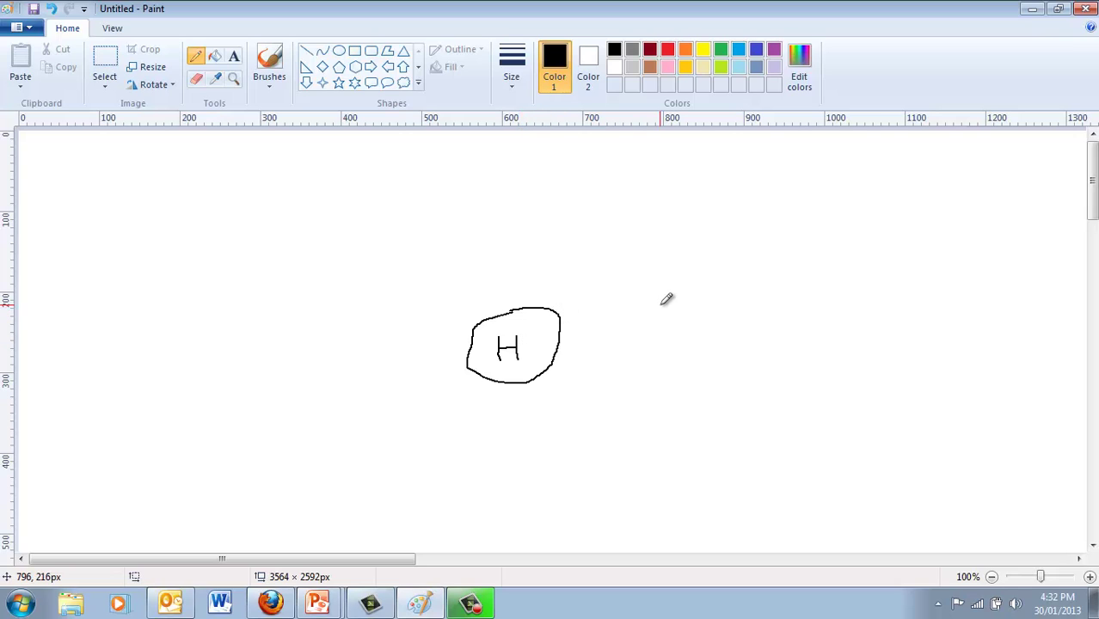
mouse_move(701, 247)
mouse_down()
mouse_move(696, 283)
mouse_move(756, 284)
mouse_move(724, 233)
mouse_move(699, 245)
mouse_move(734, 281)
mouse_move(749, 262)
mouse_up()
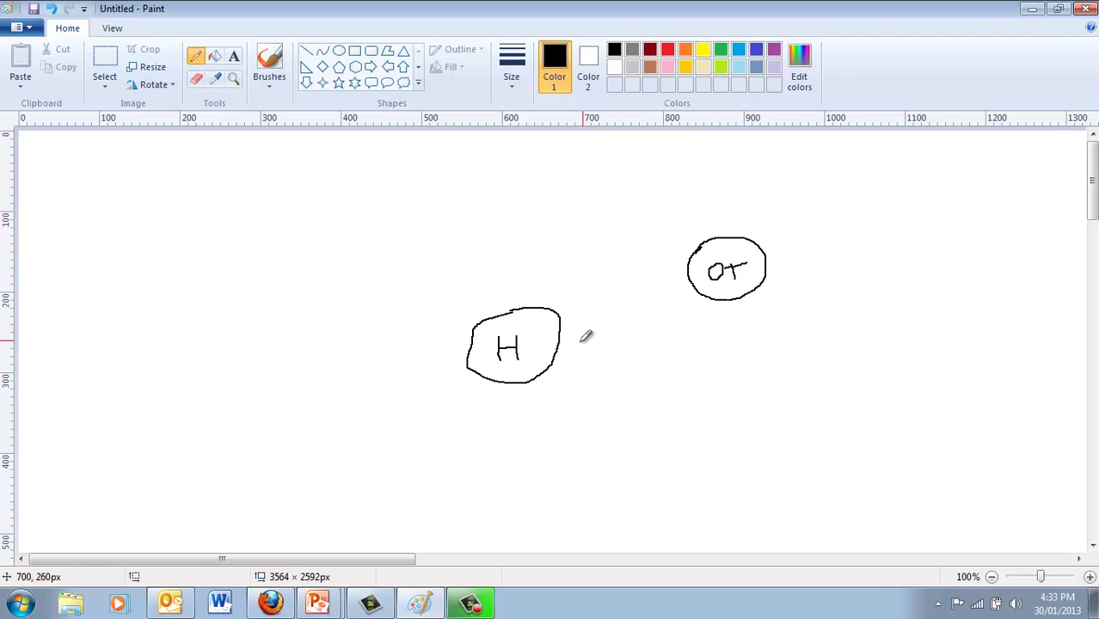
mouse_move(562, 326)
mouse_down()
mouse_move(689, 292)
mouse_move(681, 285)
mouse_move(696, 291)
mouse_move(693, 301)
mouse_up()
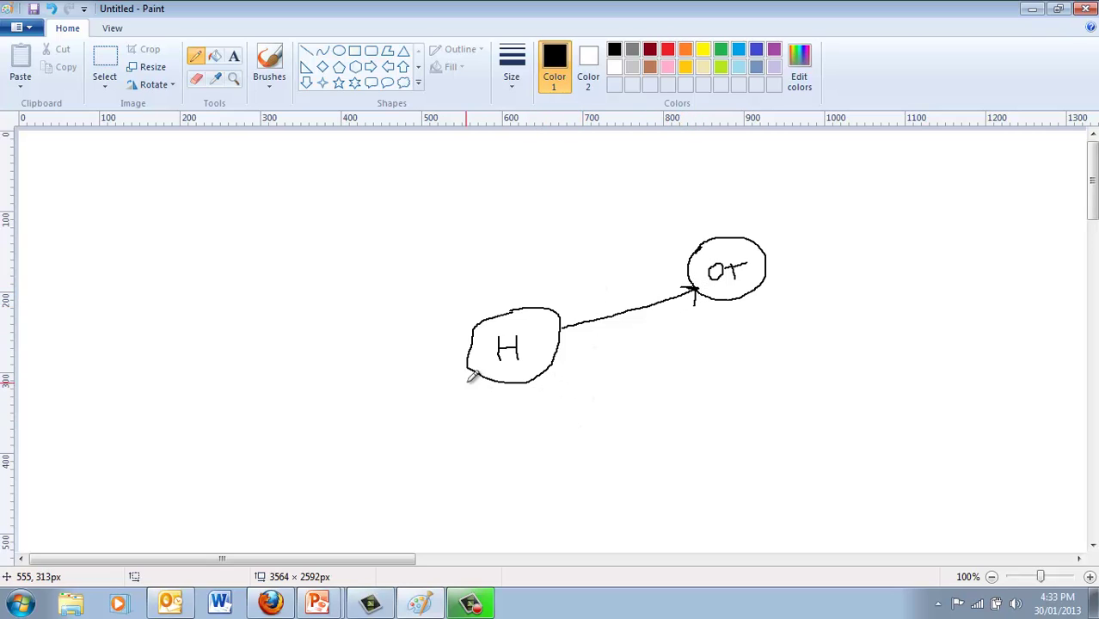
mouse_move(471, 375)
mouse_down()
mouse_move(371, 419)
mouse_move(375, 411)
mouse_move(371, 426)
mouse_move(384, 432)
mouse_up()
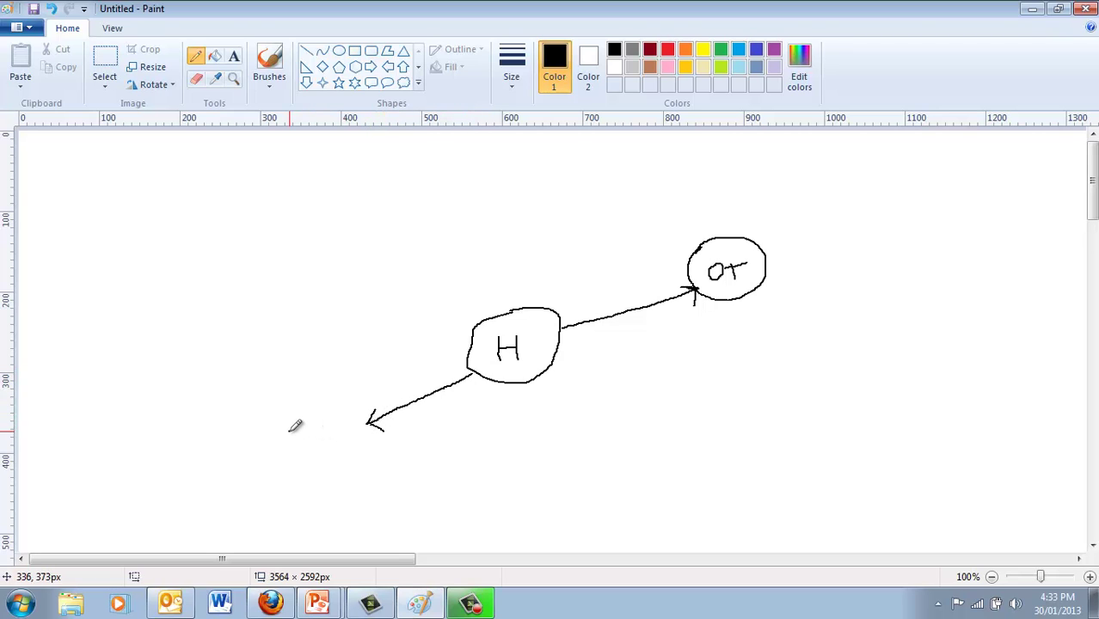
mouse_move(290, 432)
mouse_down()
mouse_move(316, 448)
mouse_move(331, 426)
mouse_move(338, 444)
mouse_move(267, 414)
mouse_move(359, 473)
mouse_move(351, 408)
mouse_move(321, 414)
mouse_up()
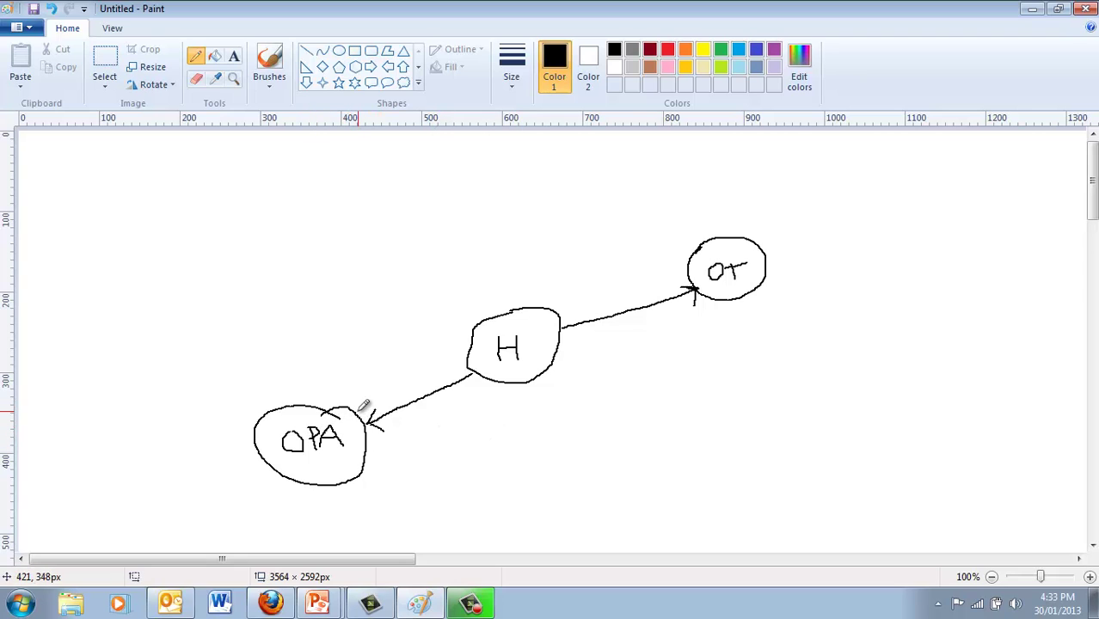
- Draw the remaining arrows: OPA to H, OPA to OT, OT to H, and OT to OPA
mouse_move(349, 408)
mouse_down()
mouse_move(465, 346)
mouse_move(460, 369)
mouse_up()
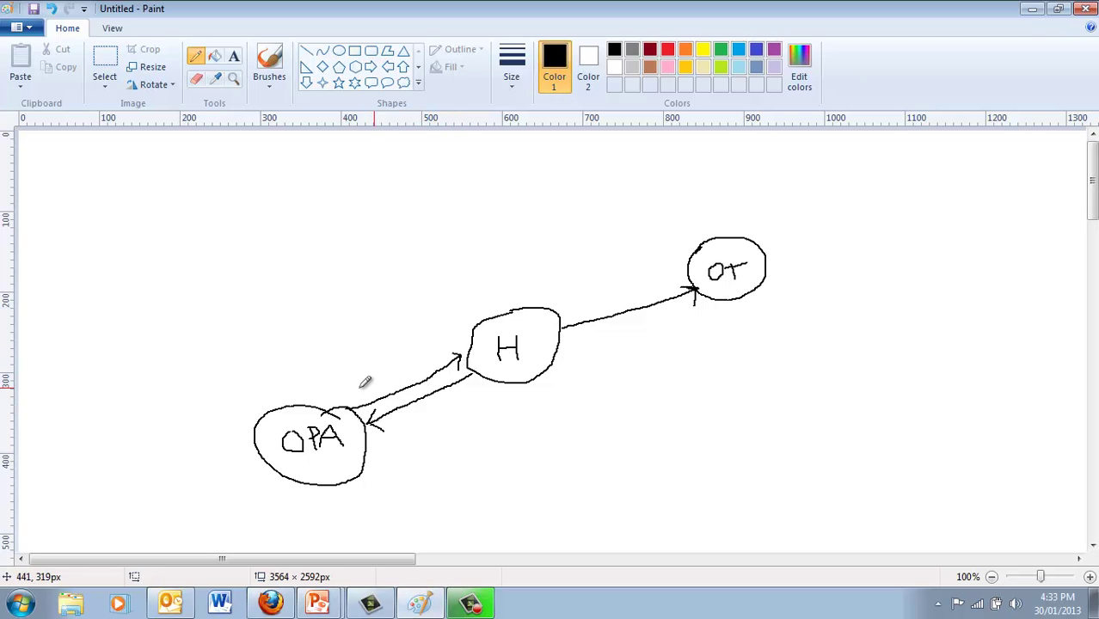
mouse_move(311, 407)
mouse_down()
mouse_move(397, 301)
mouse_move(675, 263)
mouse_move(668, 276)
mouse_up()
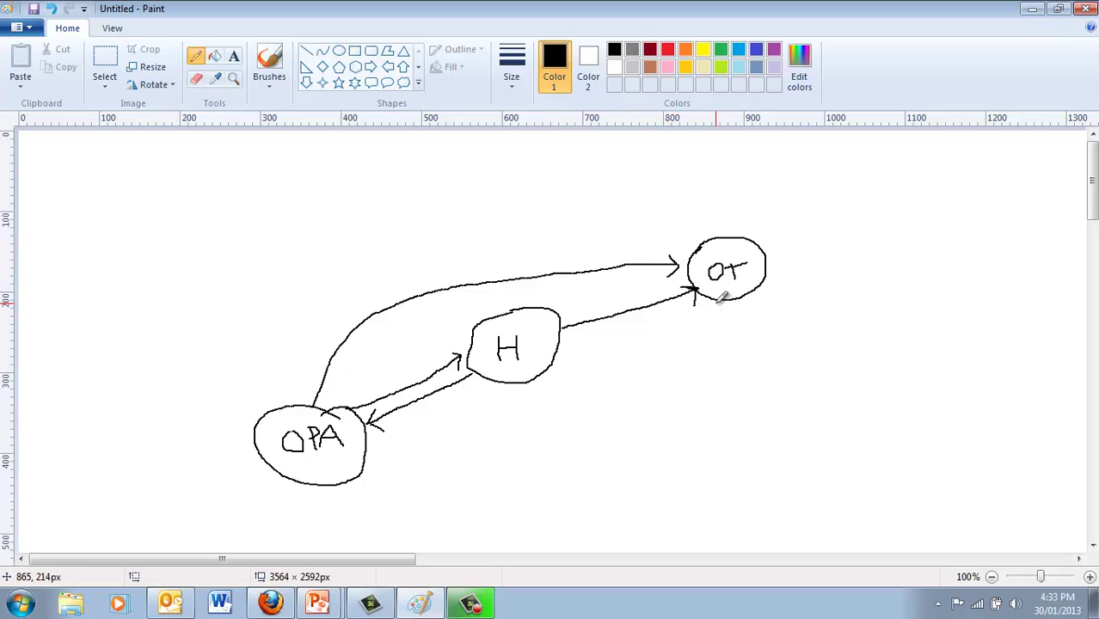
mouse_move(717, 303)
mouse_down()
mouse_move(567, 346)
mouse_move(581, 361)
mouse_up()
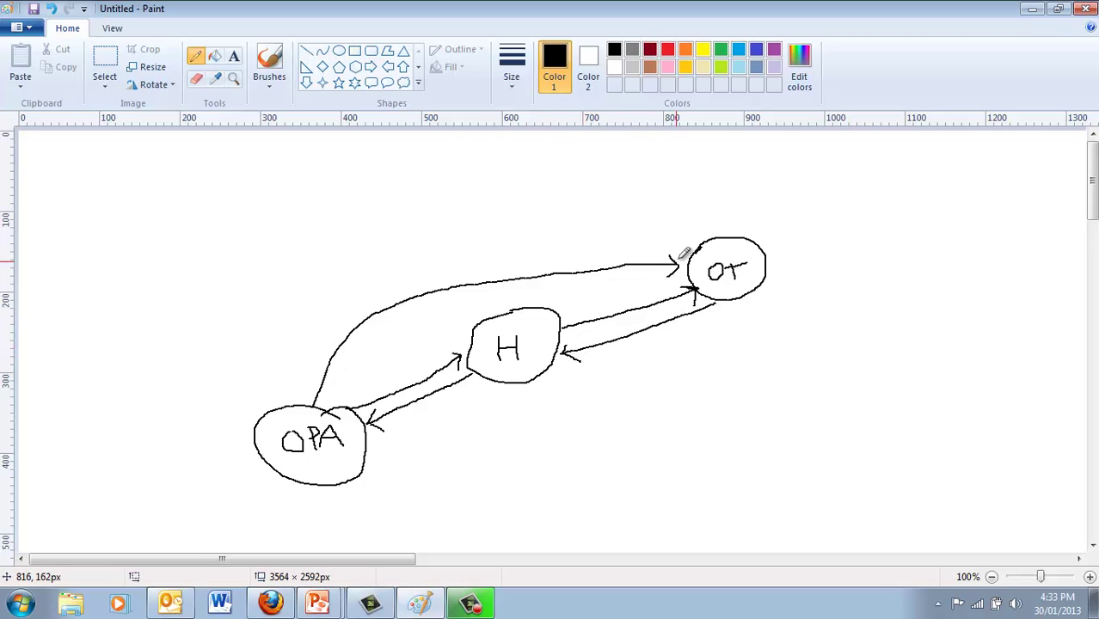
mouse_move(701, 247)
mouse_down()
mouse_move(519, 231)
mouse_move(331, 311)
mouse_move(303, 382)
mouse_move(313, 368)
mouse_up()
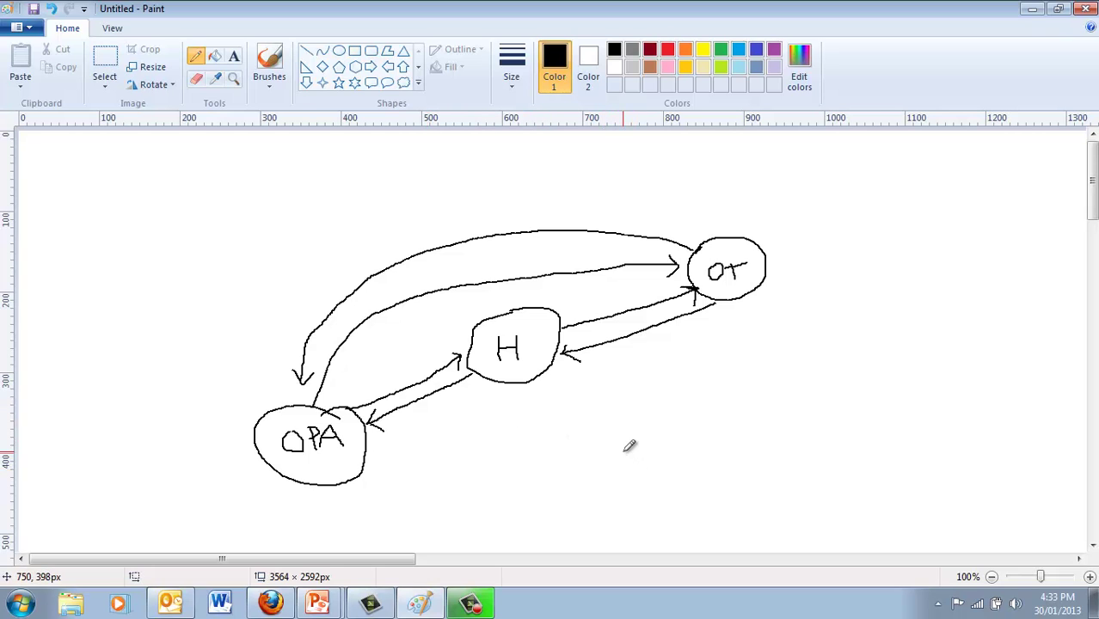
- Draw a SEA circle below right of H, with arrows linking it to H, OT and OPA
mouse_move(622, 442)
mouse_down()
mouse_move(624, 509)
mouse_move(635, 443)
mouse_move(595, 483)
mouse_move(627, 473)
mouse_move(628, 460)
mouse_move(639, 458)
mouse_move(655, 484)
mouse_move(654, 472)
mouse_up()
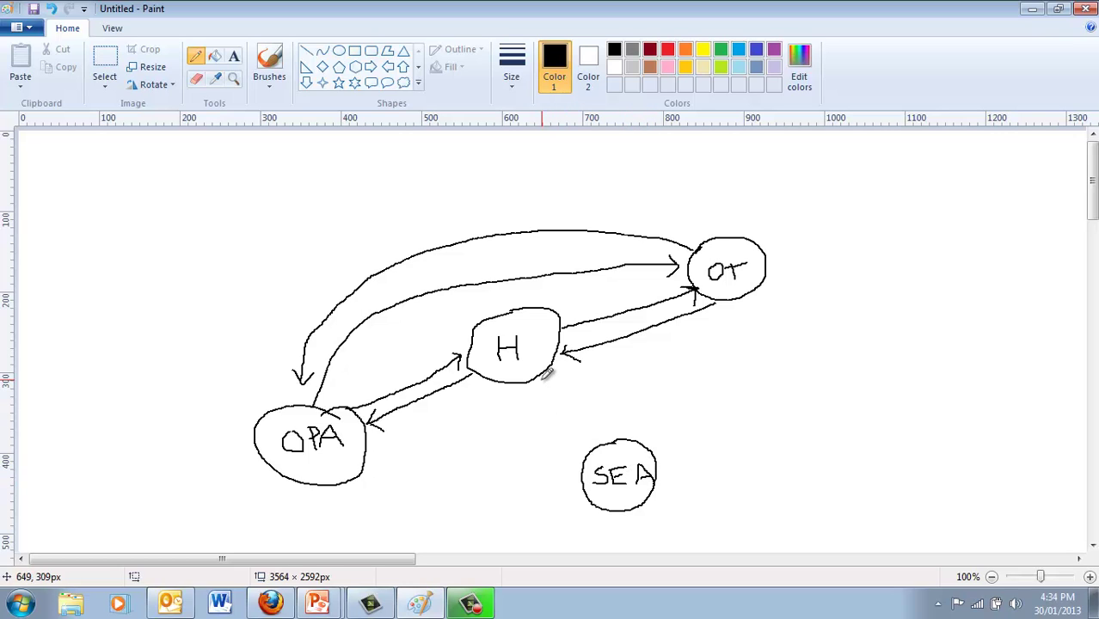
mouse_move(539, 380)
mouse_down()
mouse_move(595, 443)
mouse_move(598, 428)
mouse_move(578, 442)
mouse_move(554, 377)
mouse_move(572, 379)
mouse_up()
mouse_move(639, 436)
mouse_down()
mouse_move(708, 311)
mouse_move(719, 319)
mouse_move(714, 309)
mouse_move(720, 320)
mouse_move(658, 453)
mouse_move(677, 448)
mouse_up()
mouse_move(577, 476)
mouse_down()
mouse_move(369, 472)
mouse_move(373, 482)
mouse_move(370, 471)
mouse_move(587, 455)
mouse_move(559, 478)
mouse_up()
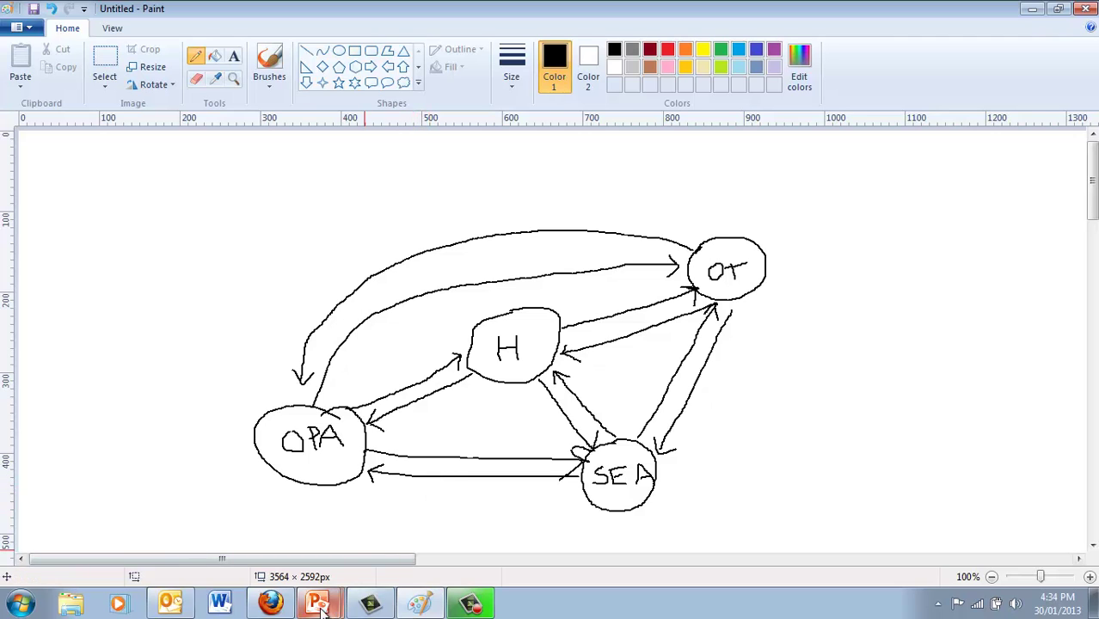
- Switch to Simplistic web site.pptx and review slide 2, The Shed, and slide 3, The paddock
mouse_move(315, 604)
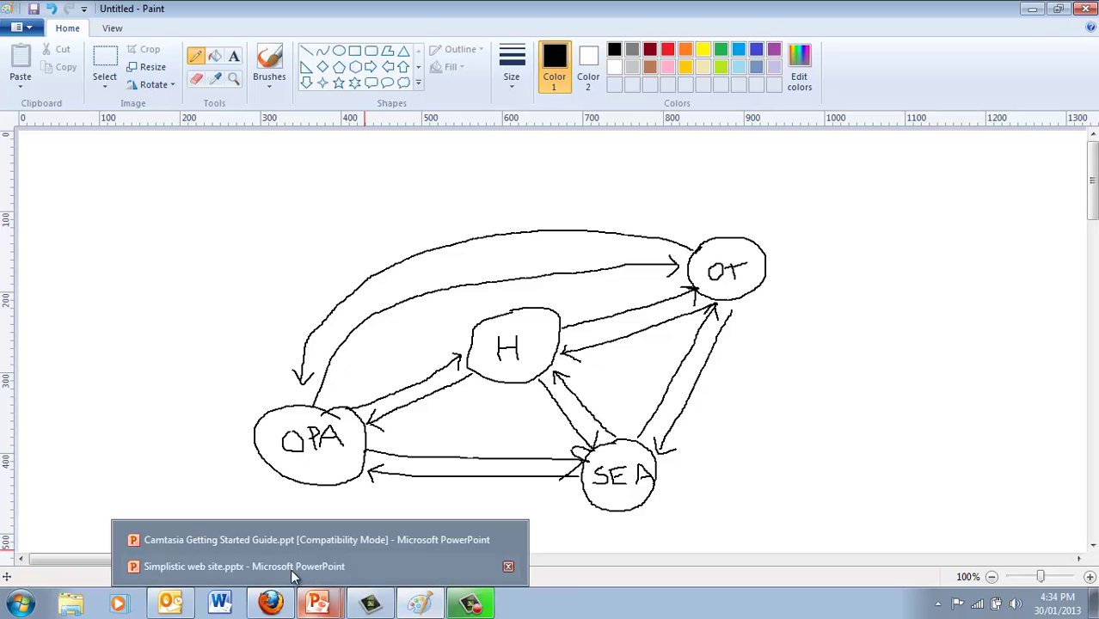
click(289, 568)
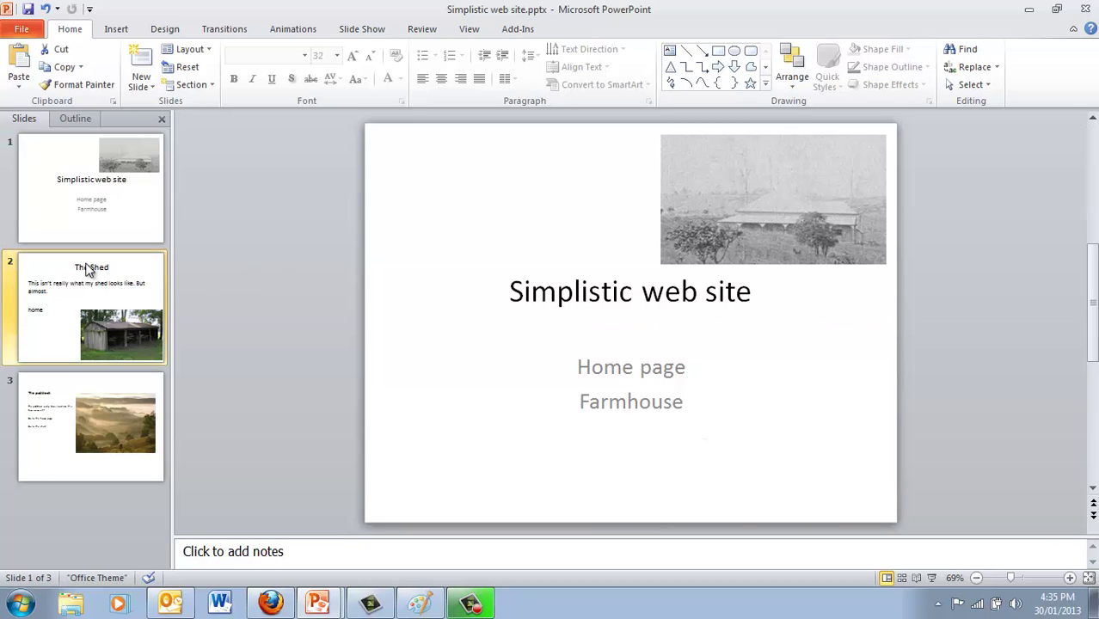
click(129, 284)
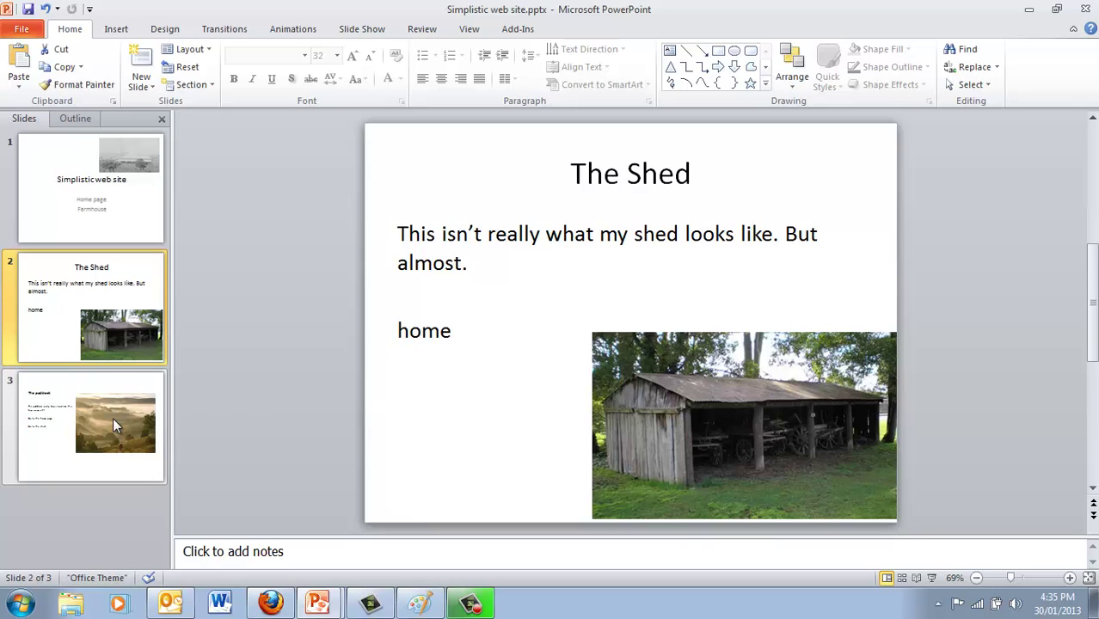
click(113, 417)
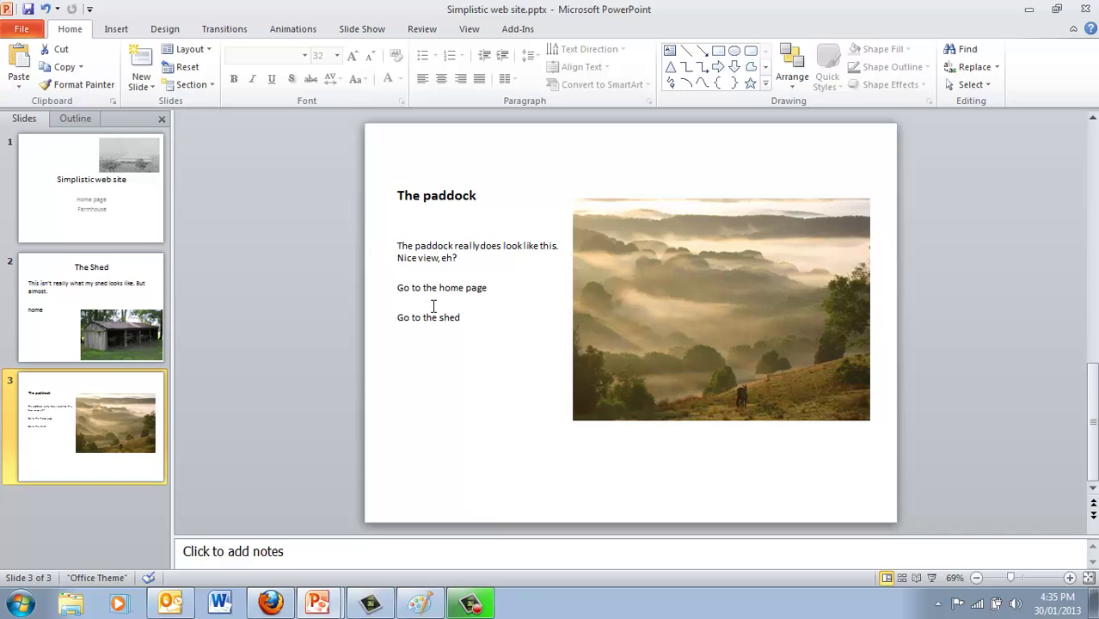
- Rewrite slide 1's subtitle as three lines: 'Home page: farmhouse', 'The shed' and 'The paddock'
click(47, 193)
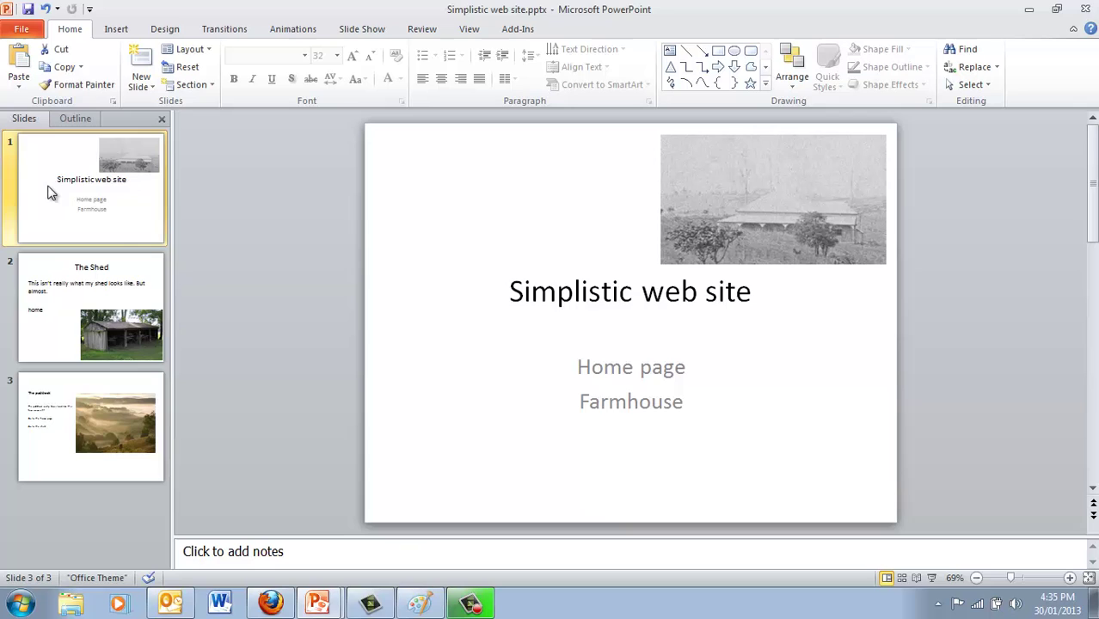
click(633, 365)
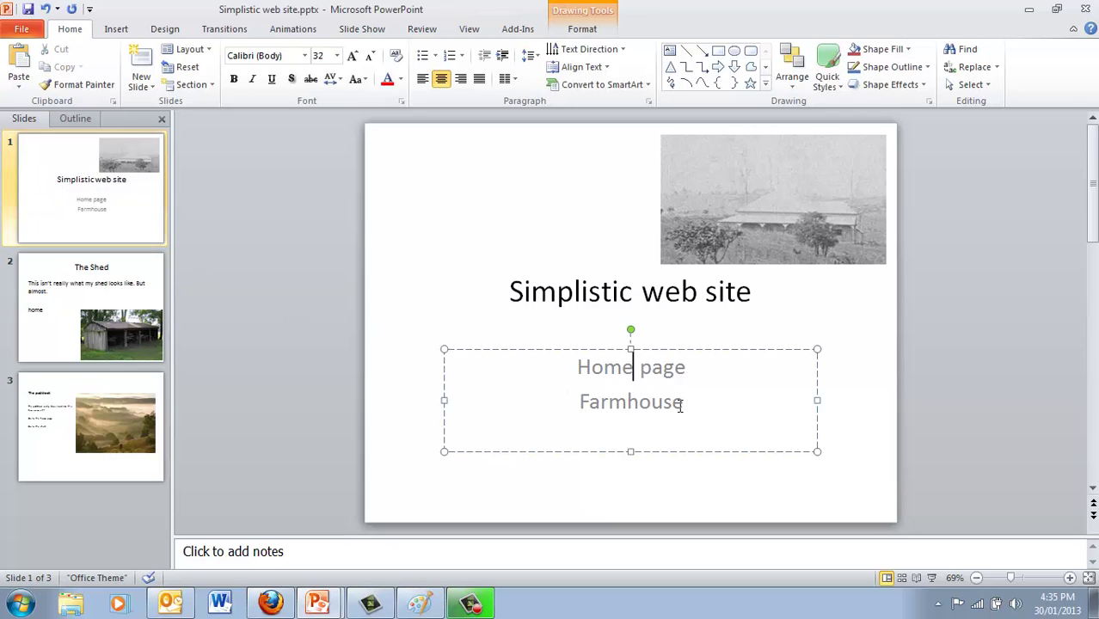
double_click(640, 399)
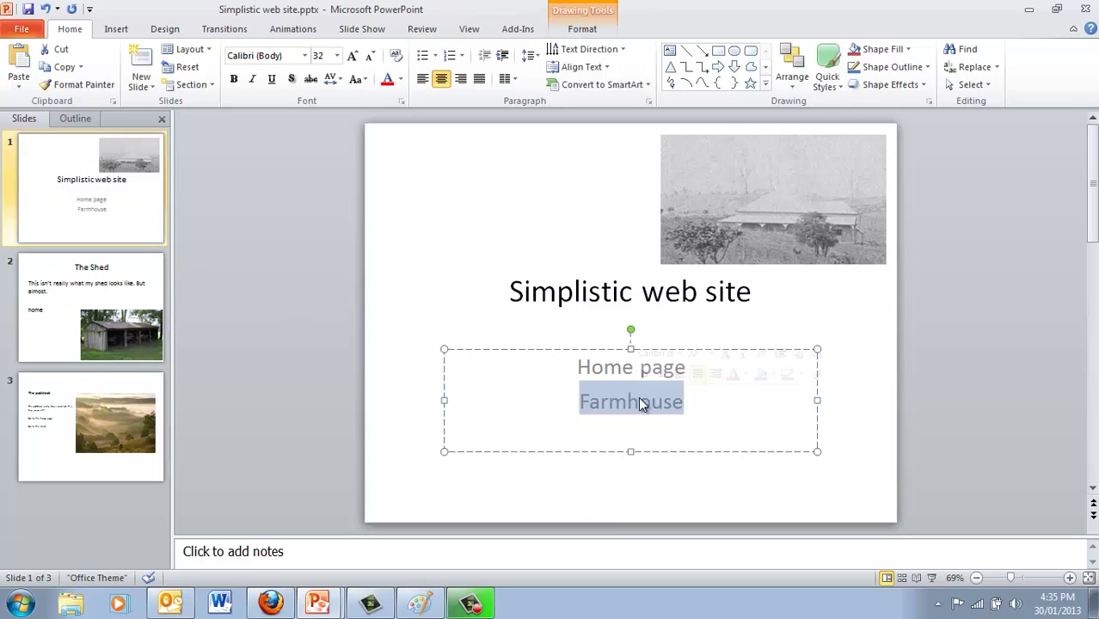
key(Delete)
click(689, 368)
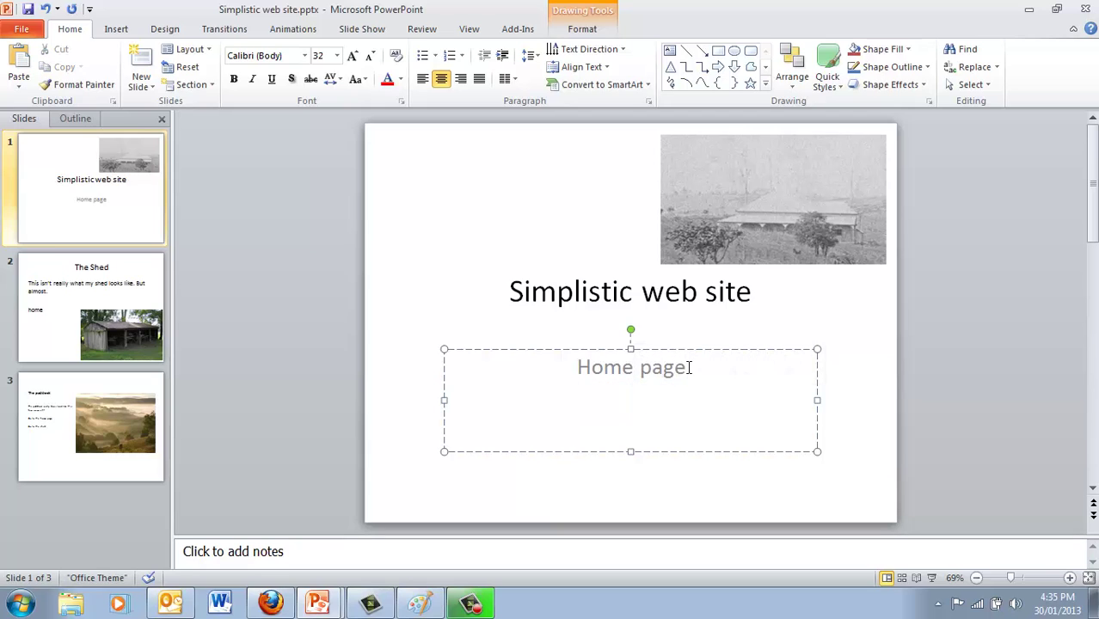
text(: farmhous)
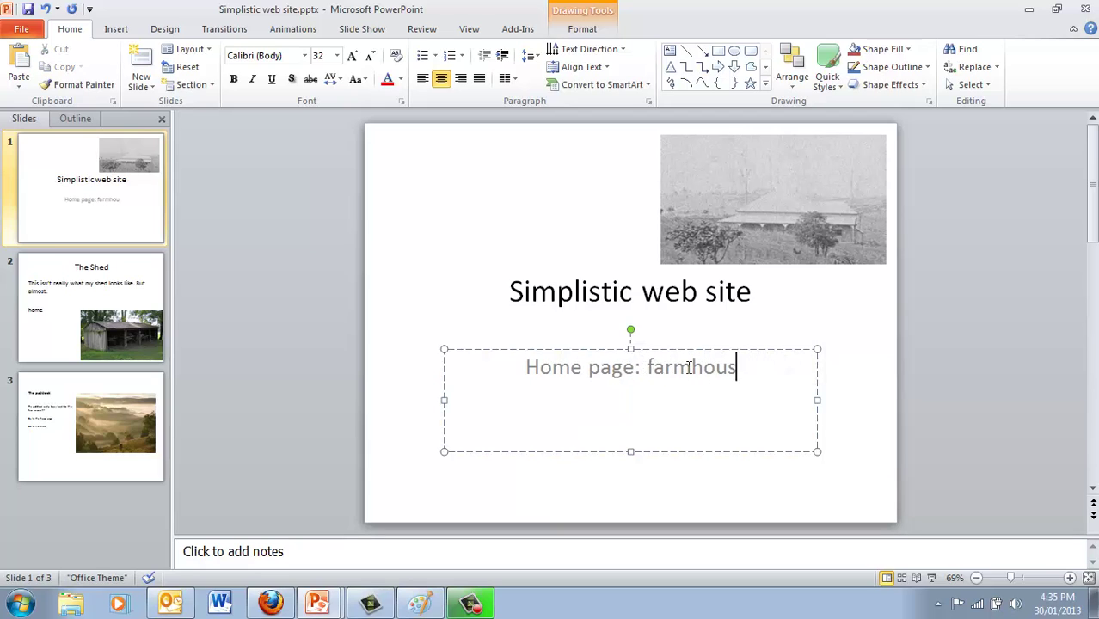
text(e )
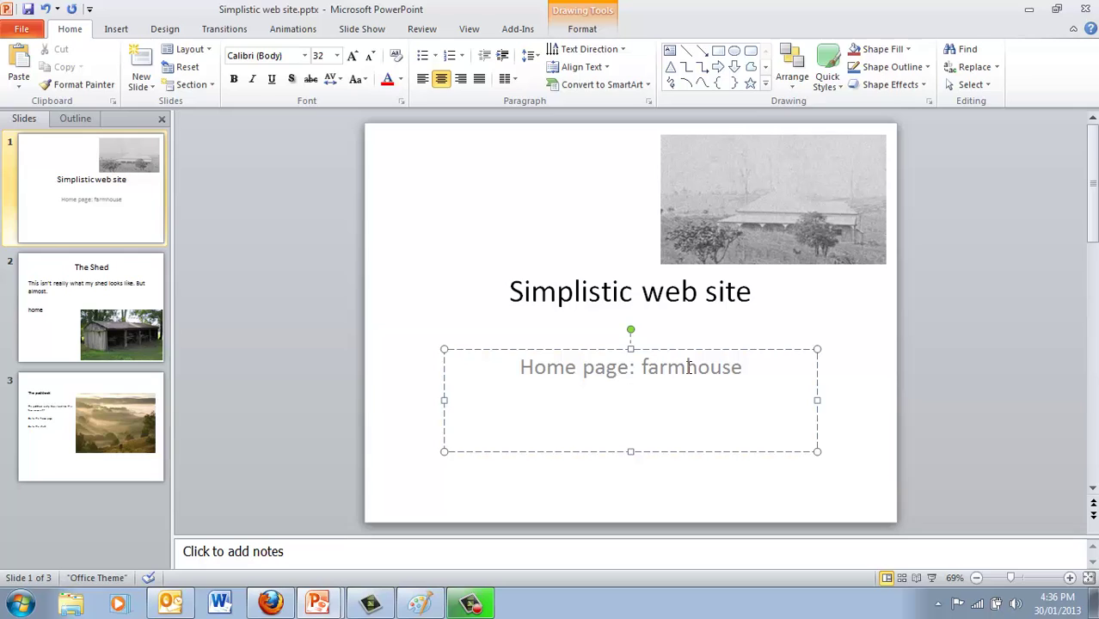
text(The shed)
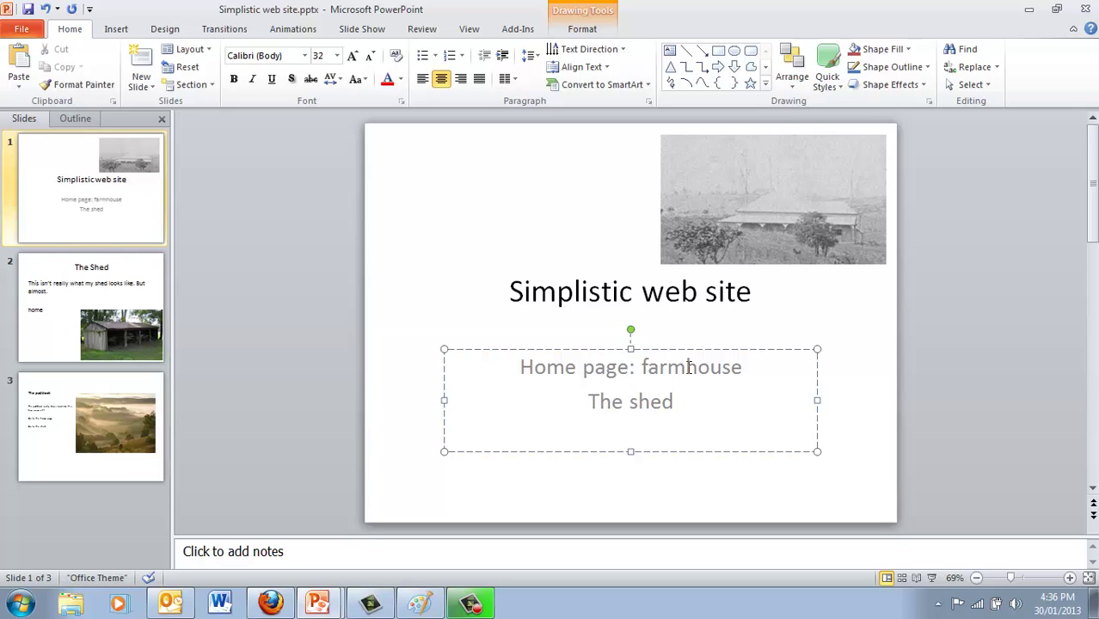
key(Return)
text(The paddoc)
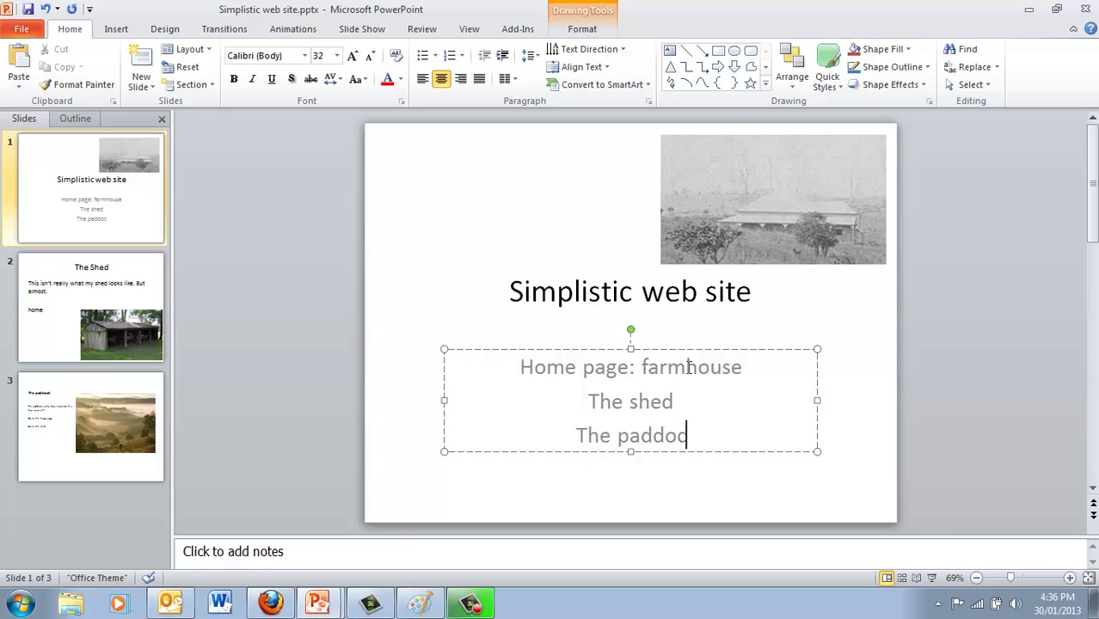
text(k)
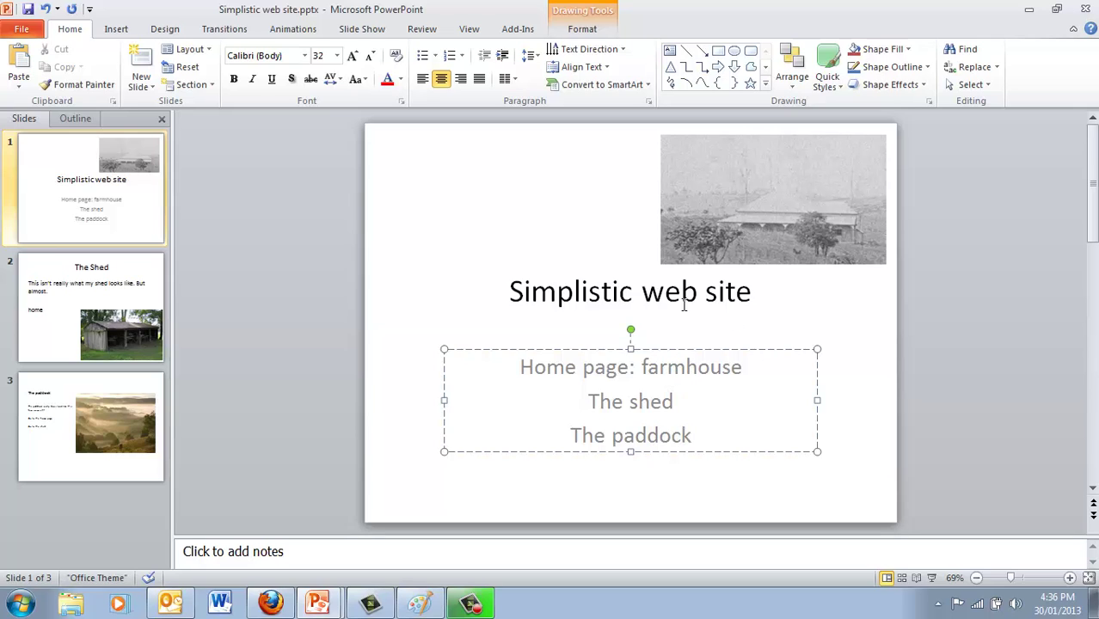
- Hyperlink the subtitle word 'shed' to the '2. The Shed' slide in this document
double_click(658, 404)
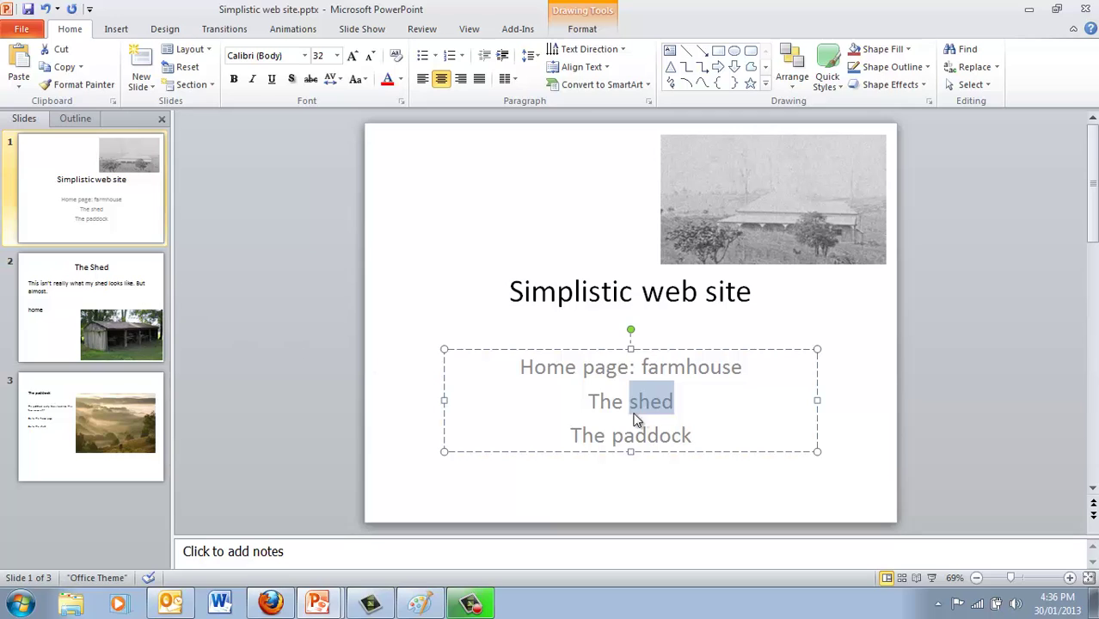
right_click(647, 411)
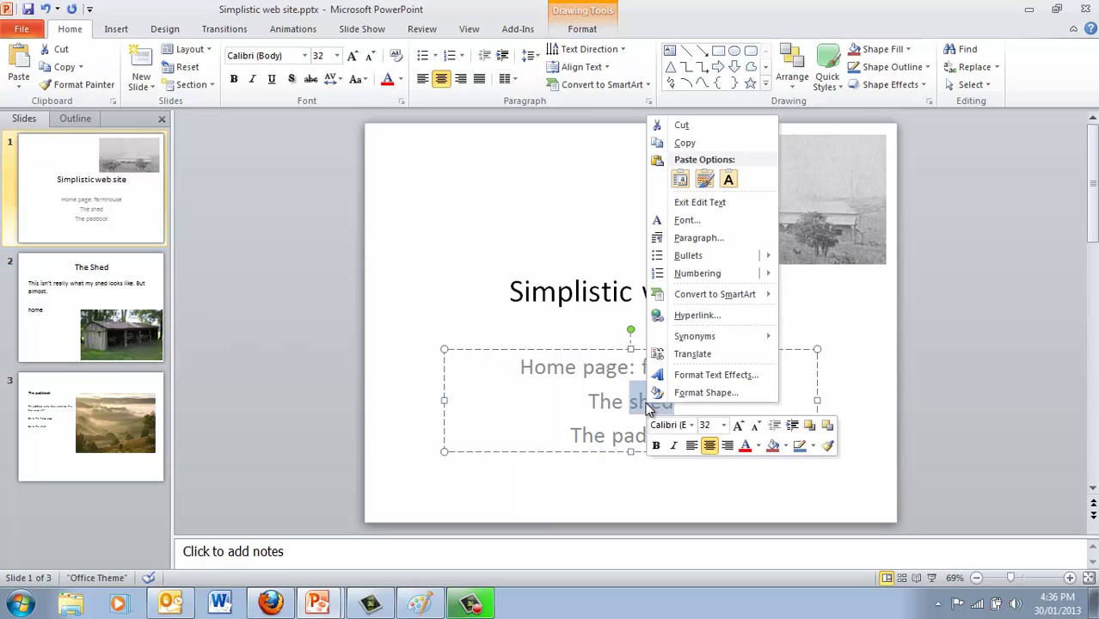
key(Escape)
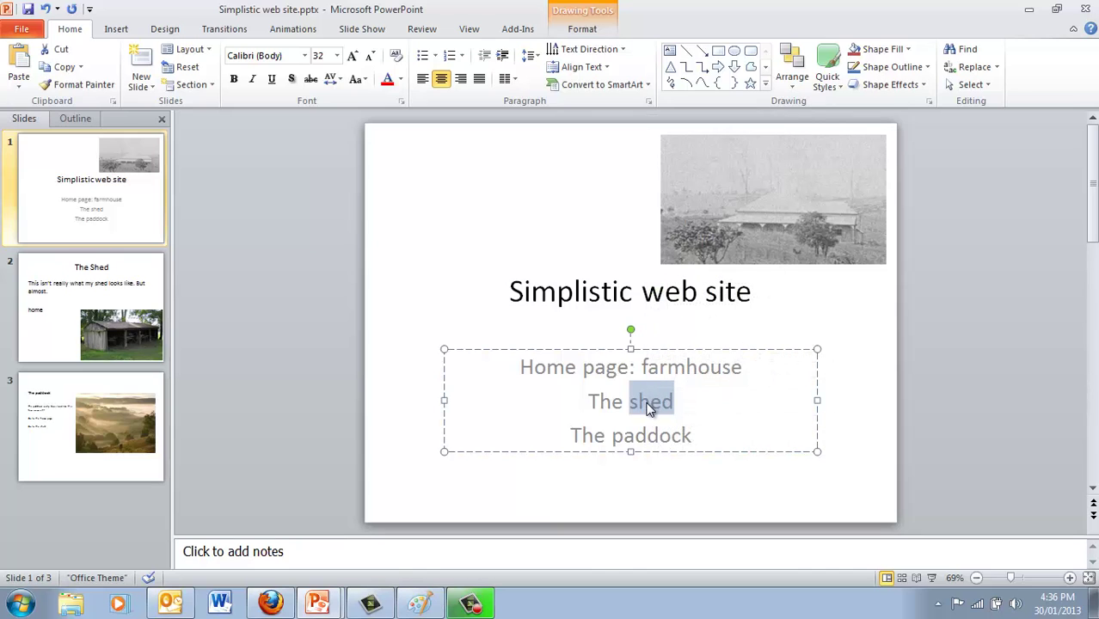
right_click(647, 410)
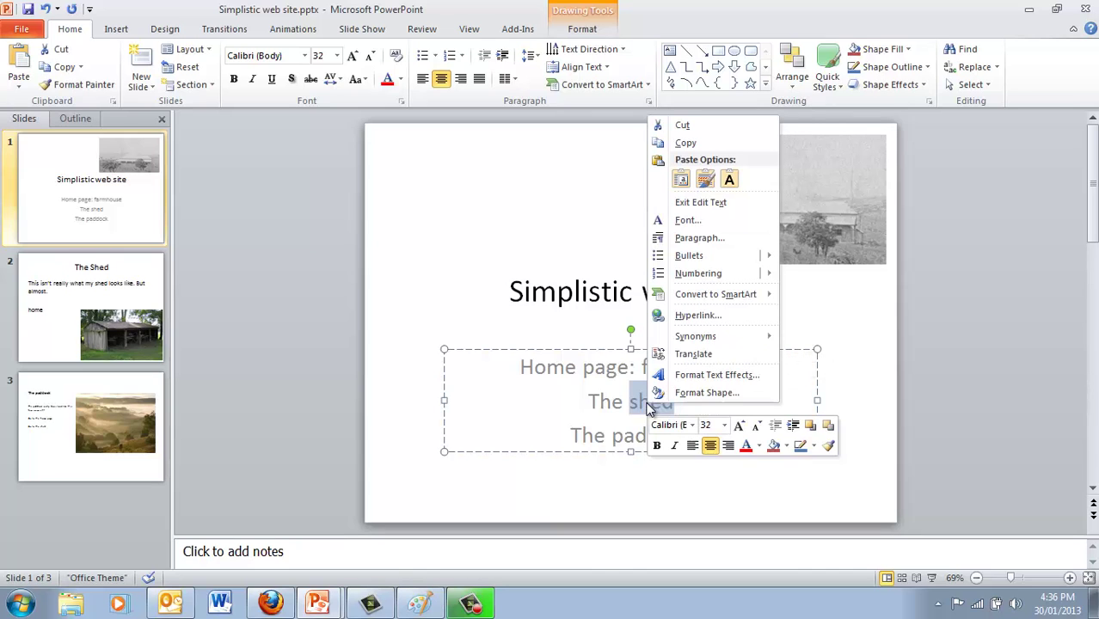
click(687, 317)
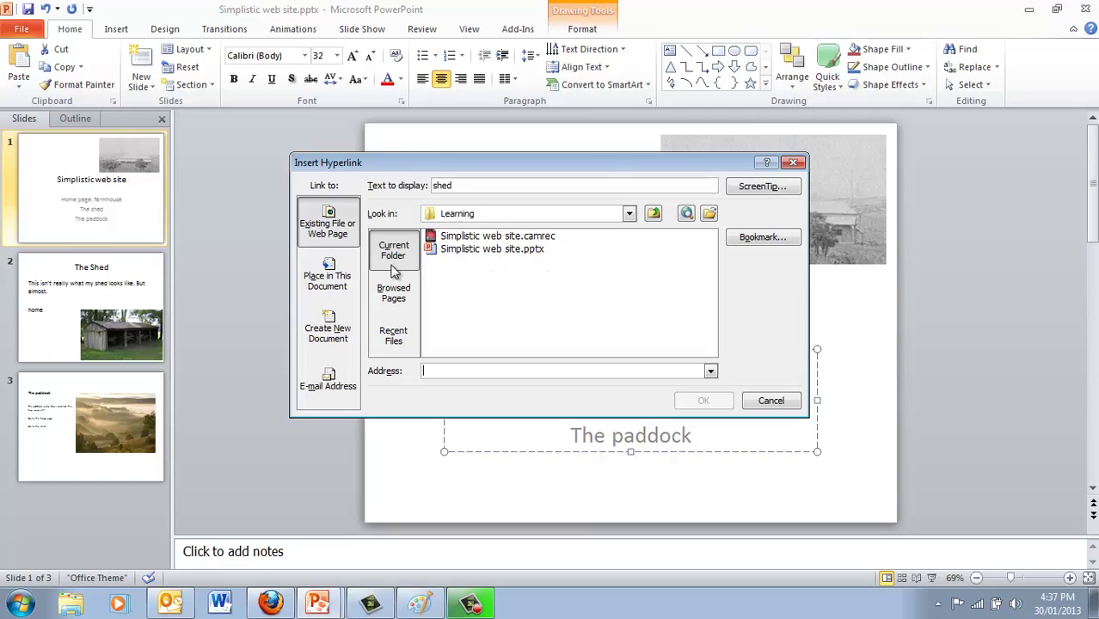
click(328, 280)
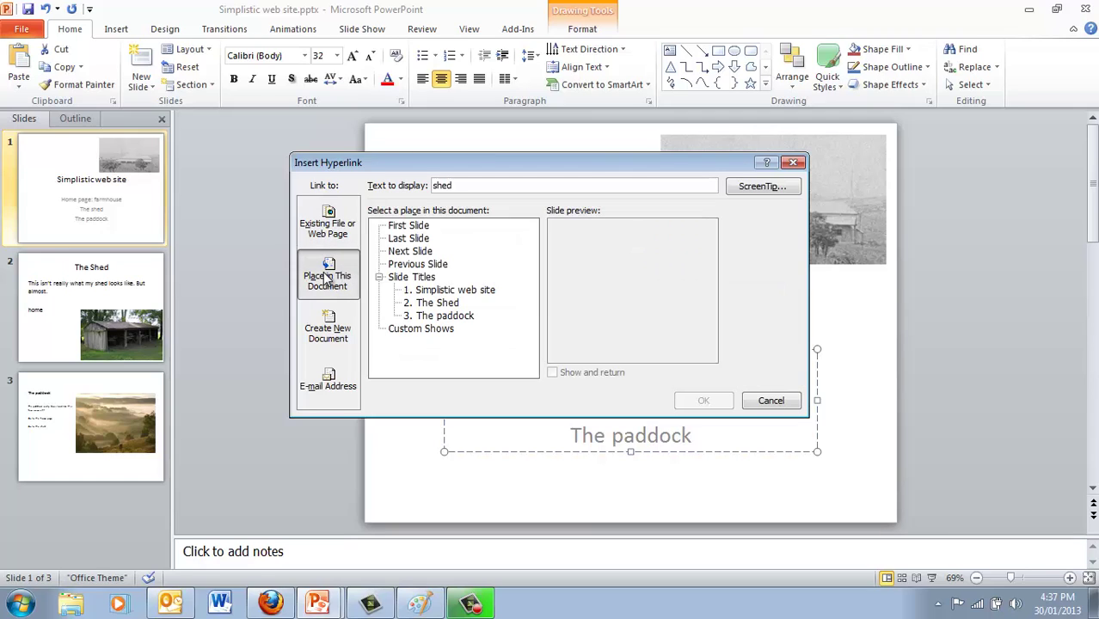
click(434, 308)
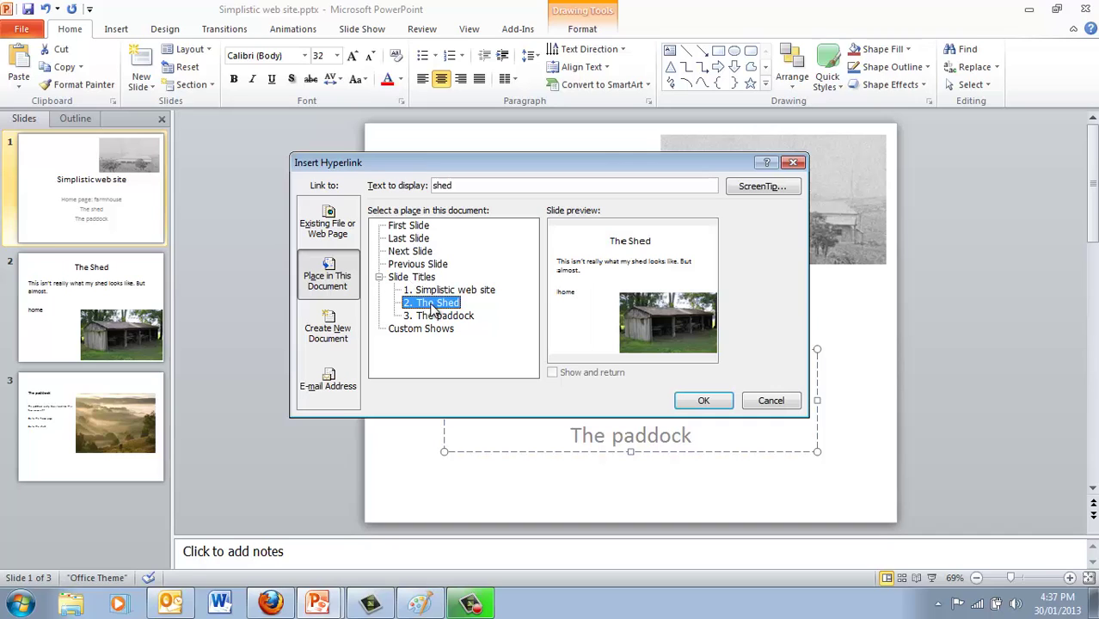
click(701, 403)
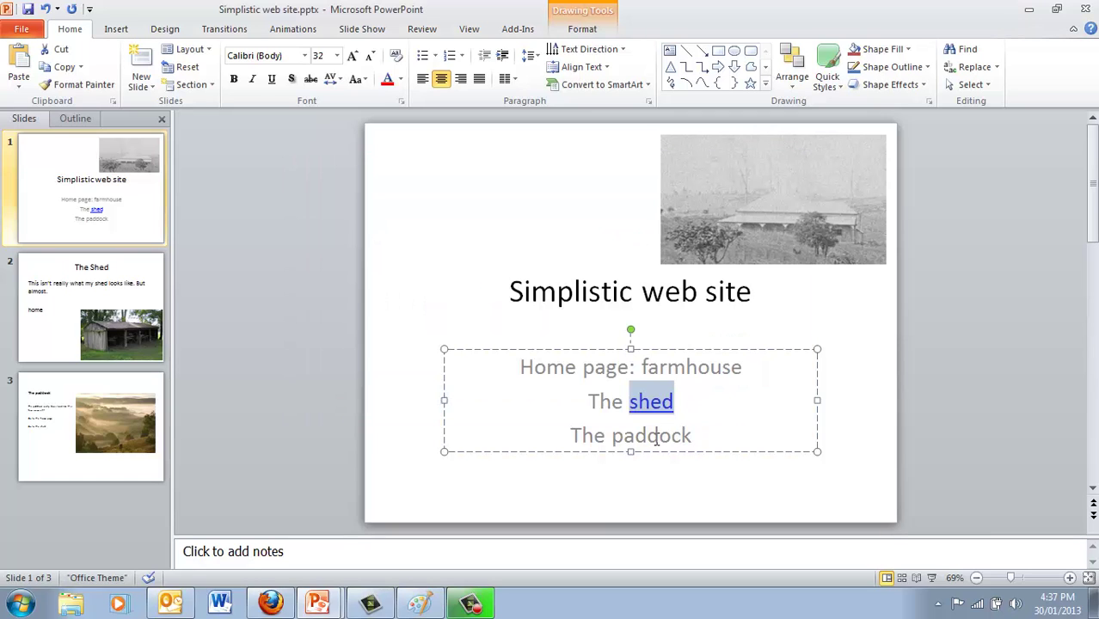
- Hyperlink the subtitle word 'paddock' to '3. The paddock', then start the slide show
double_click(641, 437)
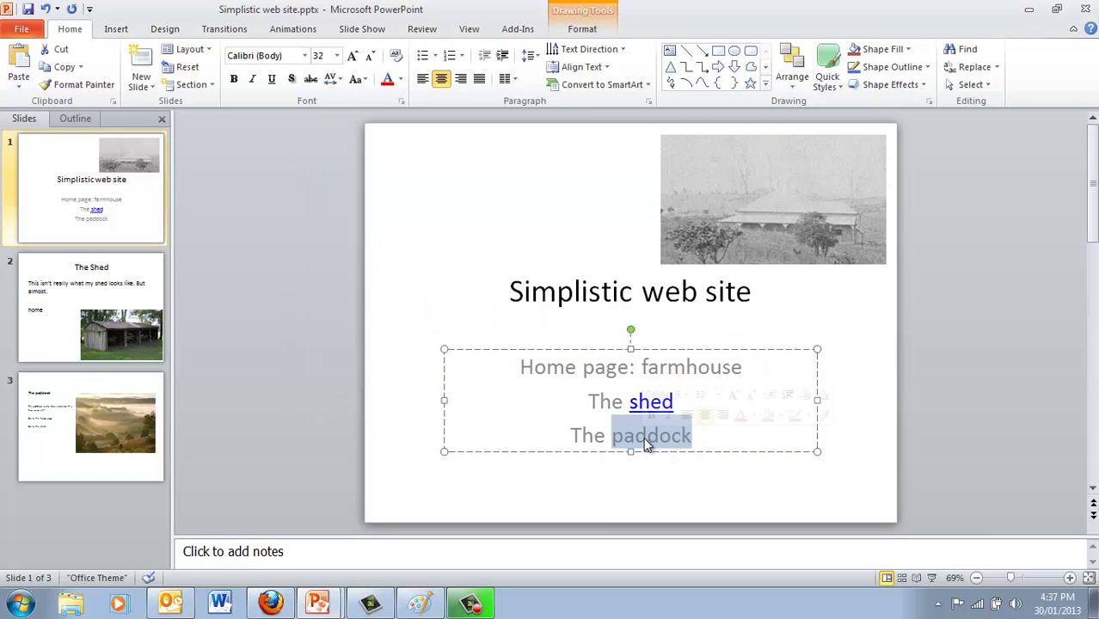
right_click(643, 436)
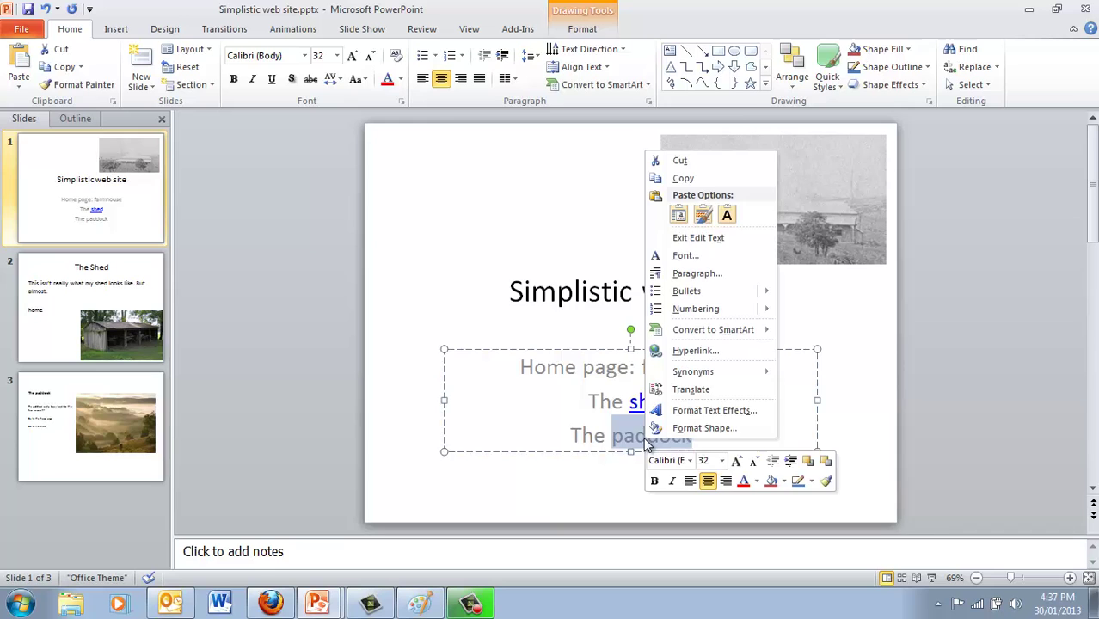
click(685, 355)
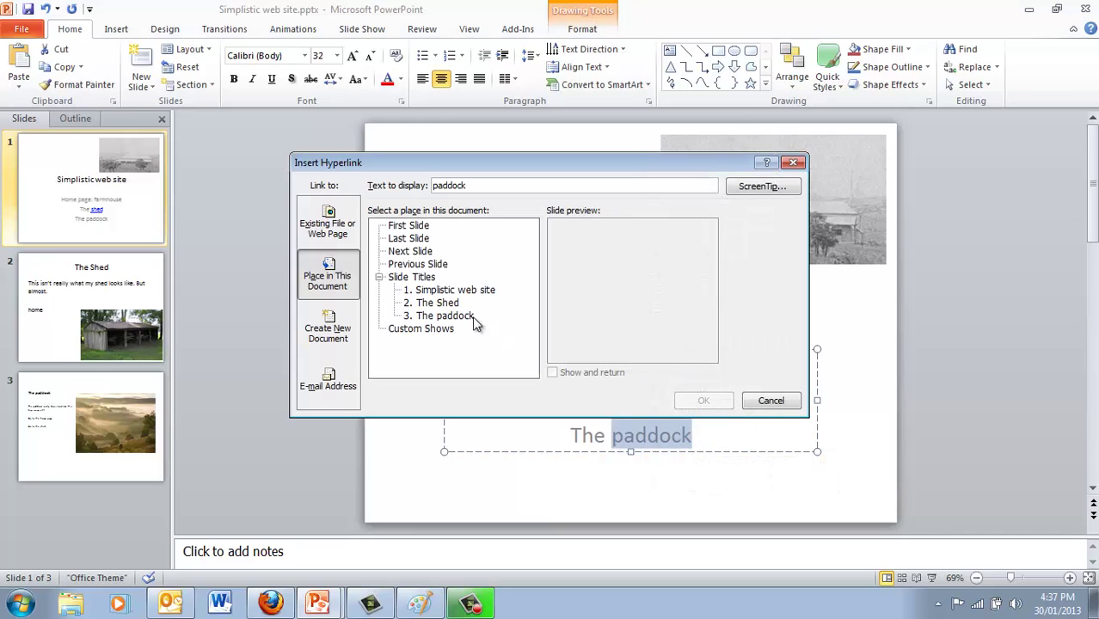
click(458, 318)
click(707, 400)
click(692, 402)
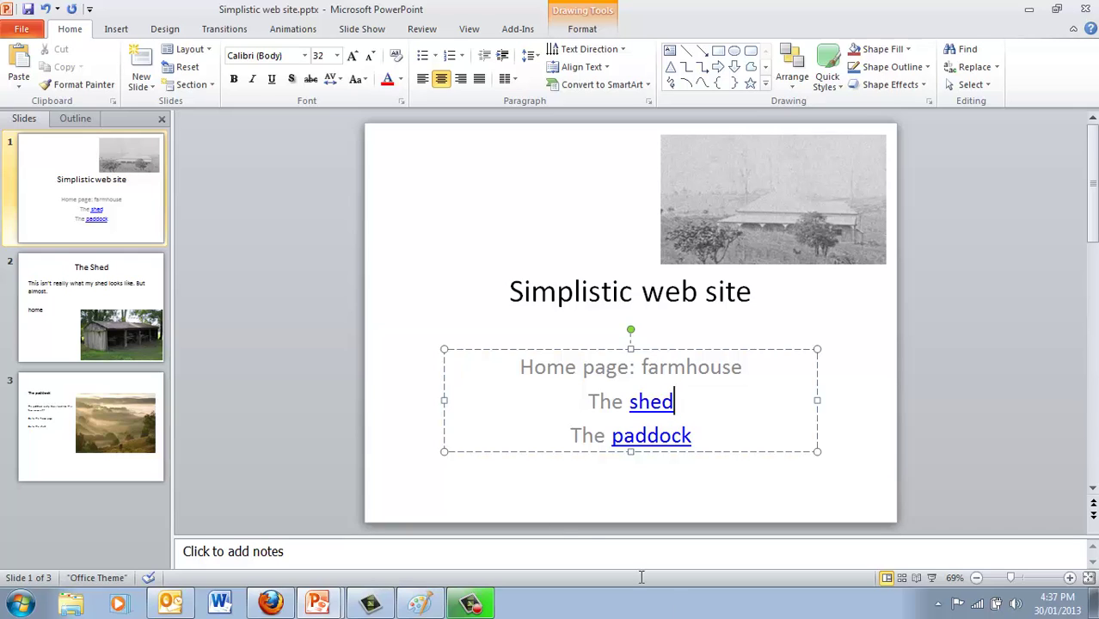
click(932, 579)
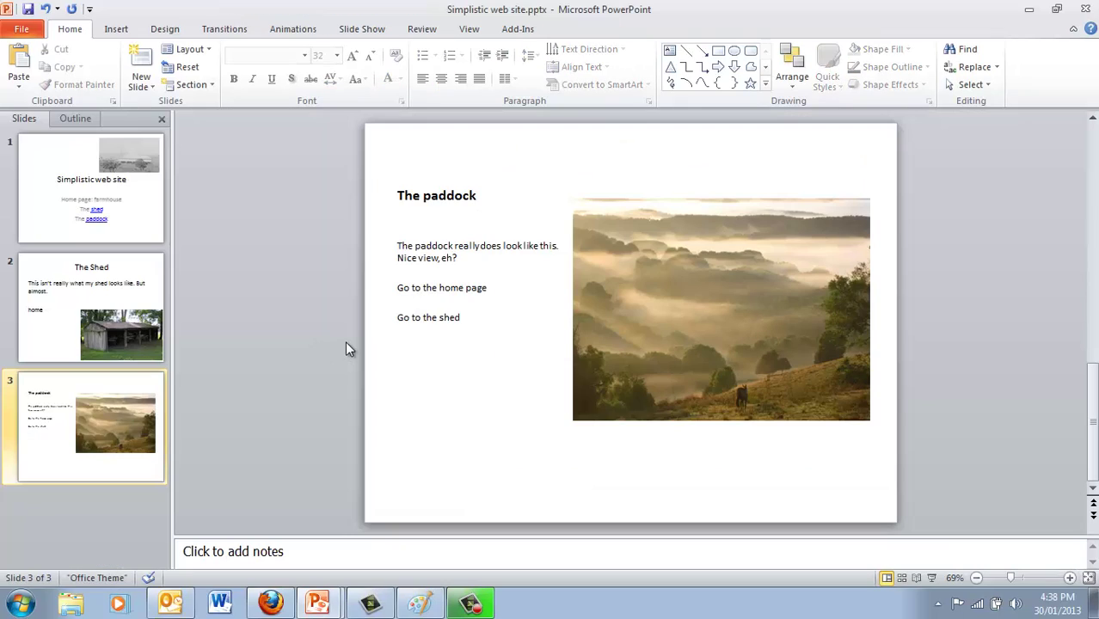
- Show slide 2, The Shed, in the editor
click(134, 298)
- Hyperlink the word 'home' on The Shed slide to '1. Simplistic web site'
click(422, 330)
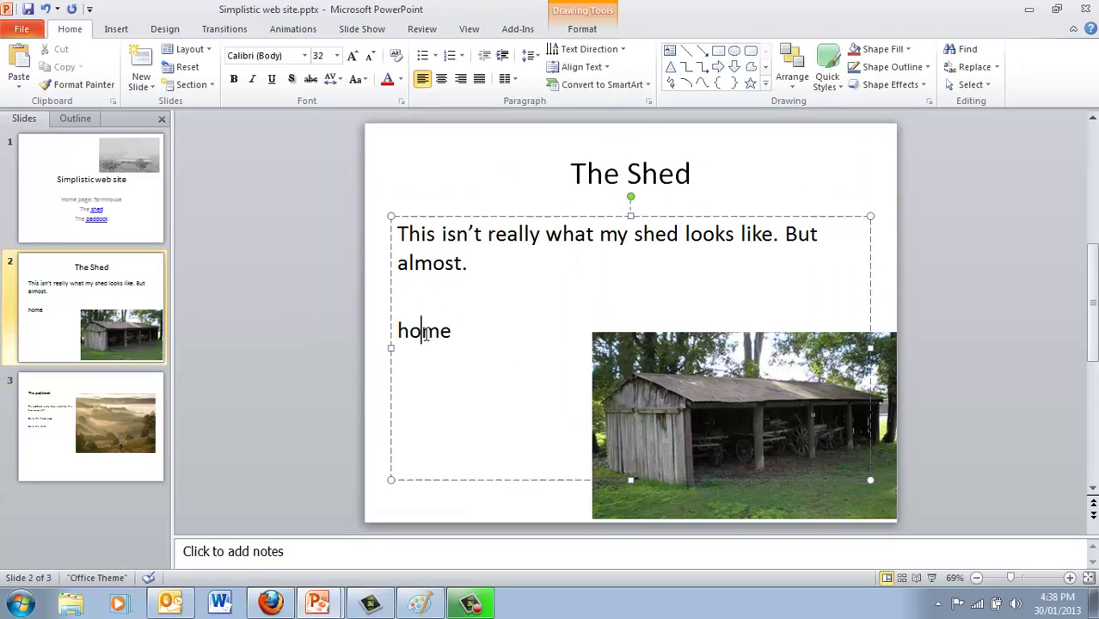
double_click(418, 332)
right_click(418, 342)
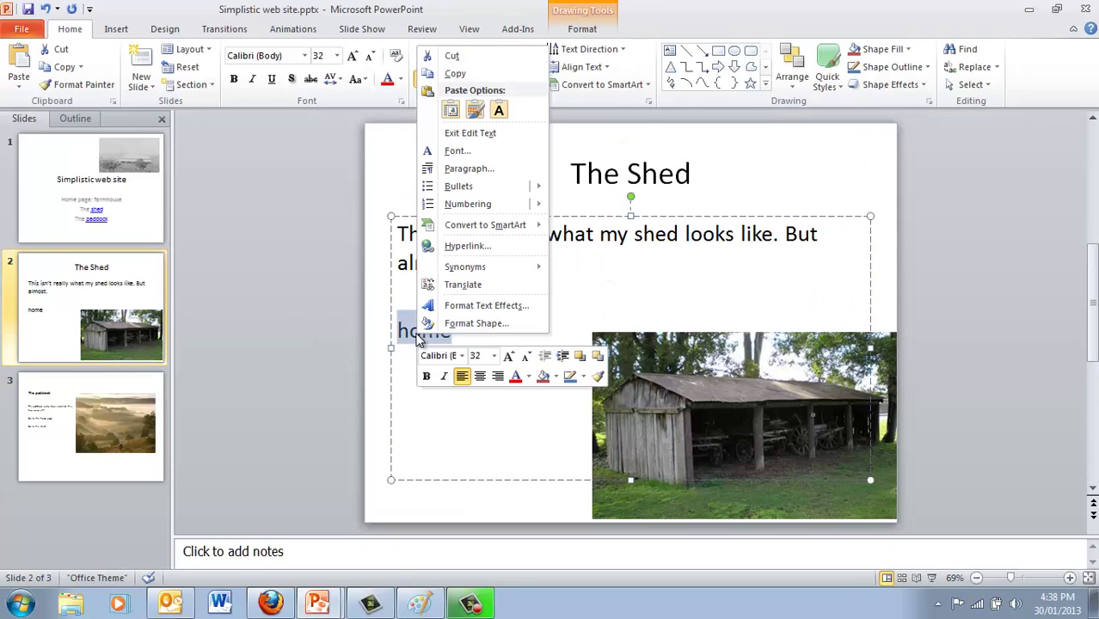
click(465, 246)
click(444, 290)
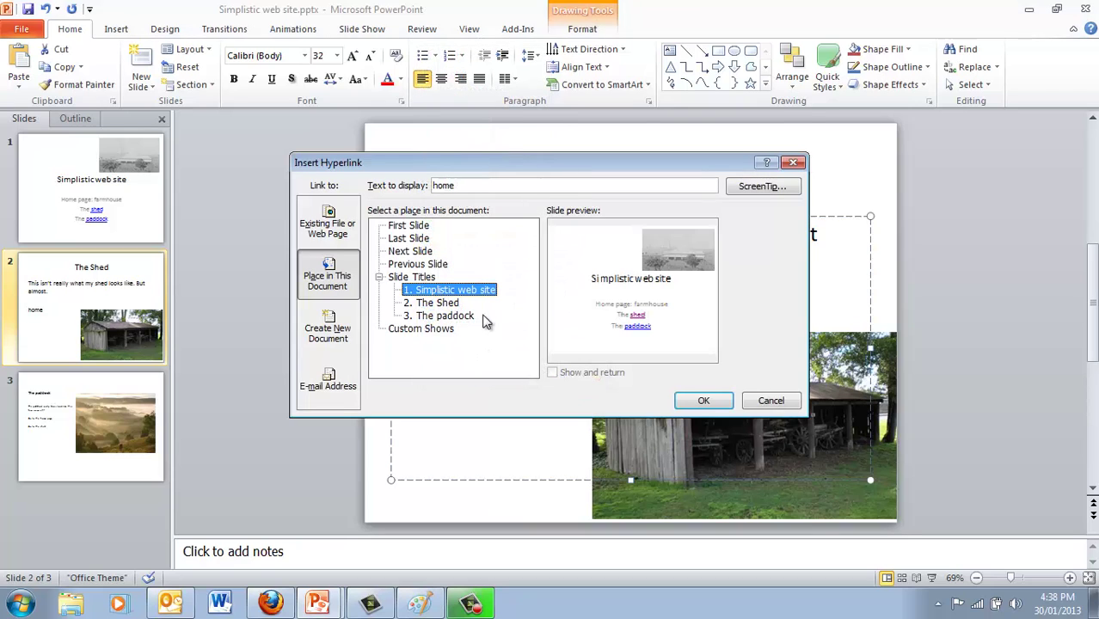
click(703, 401)
- Add a 'the paddock' line below Home and link 'paddock' to '3. The paddock'
click(466, 330)
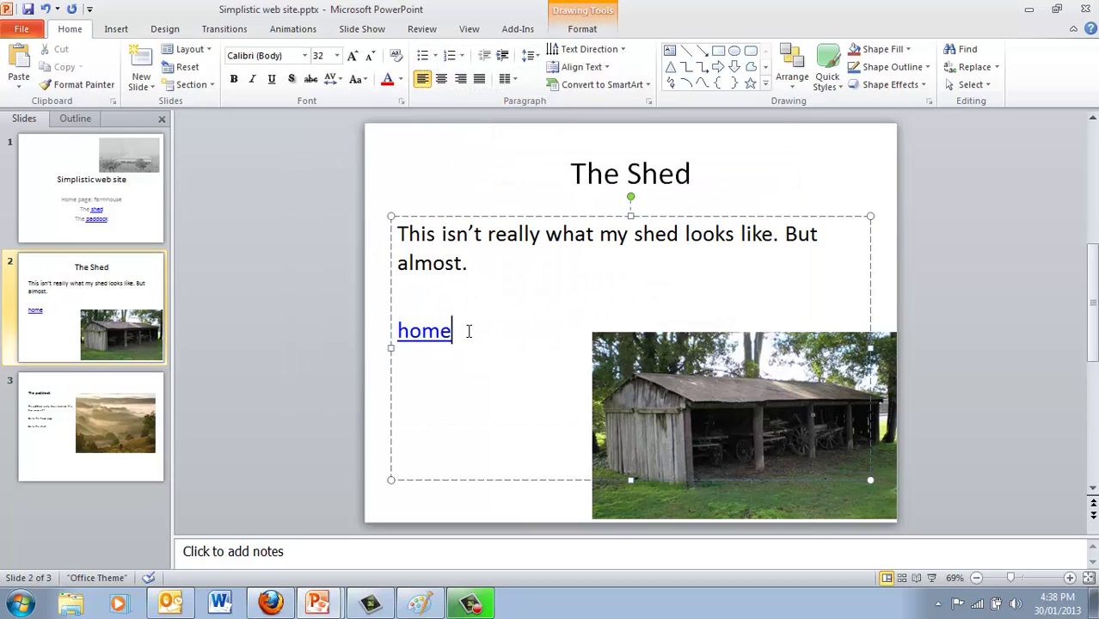
key(Return)
text(the )
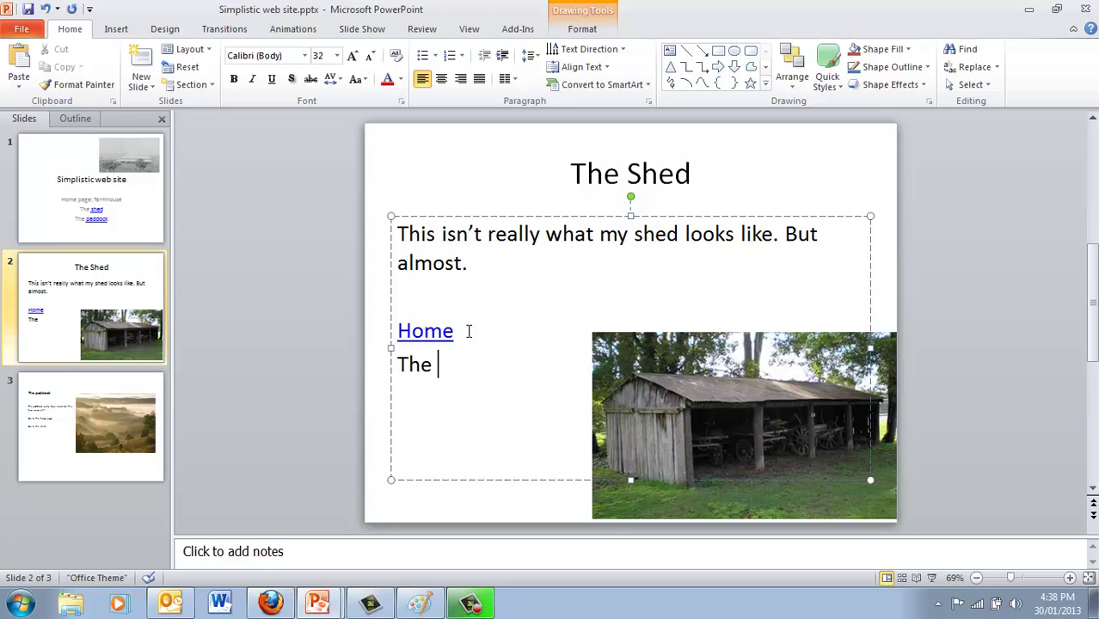
text(paddock)
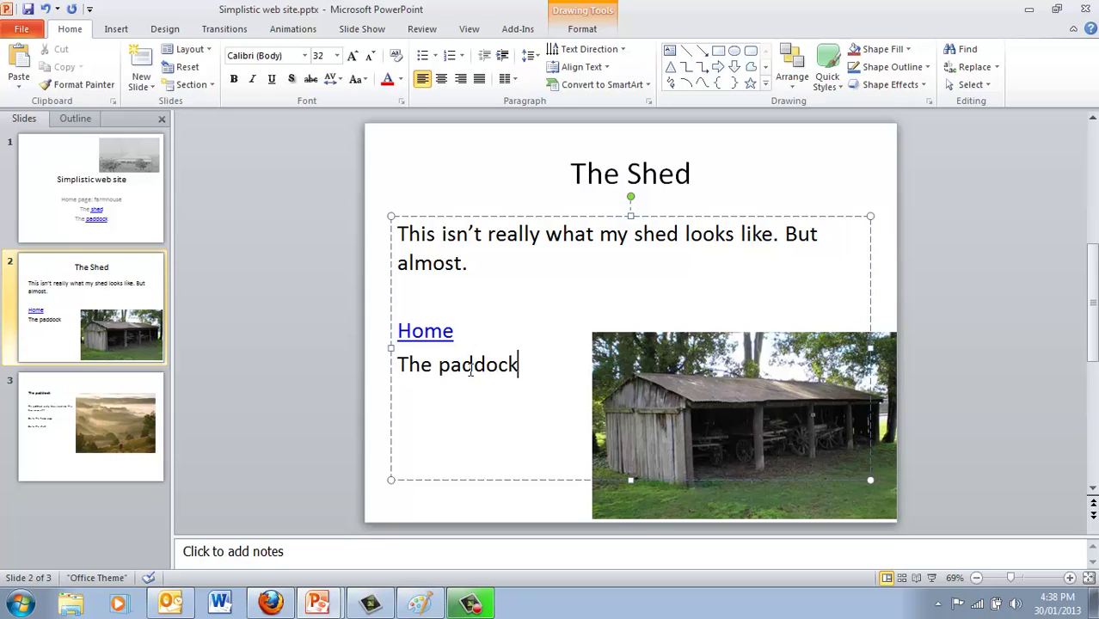
double_click(466, 364)
right_click(486, 371)
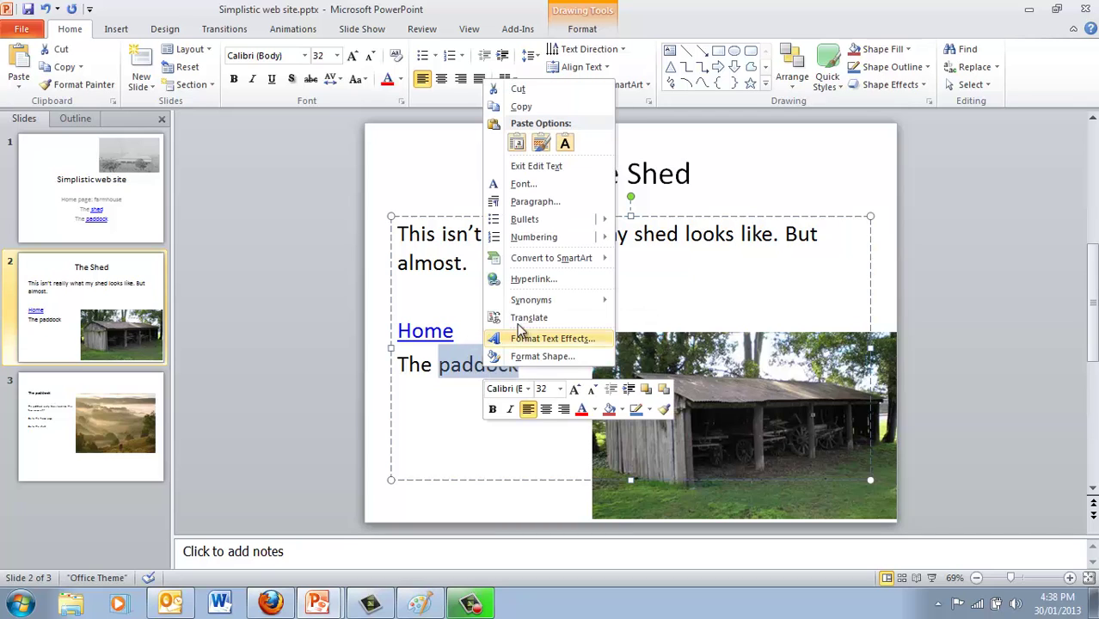
click(531, 279)
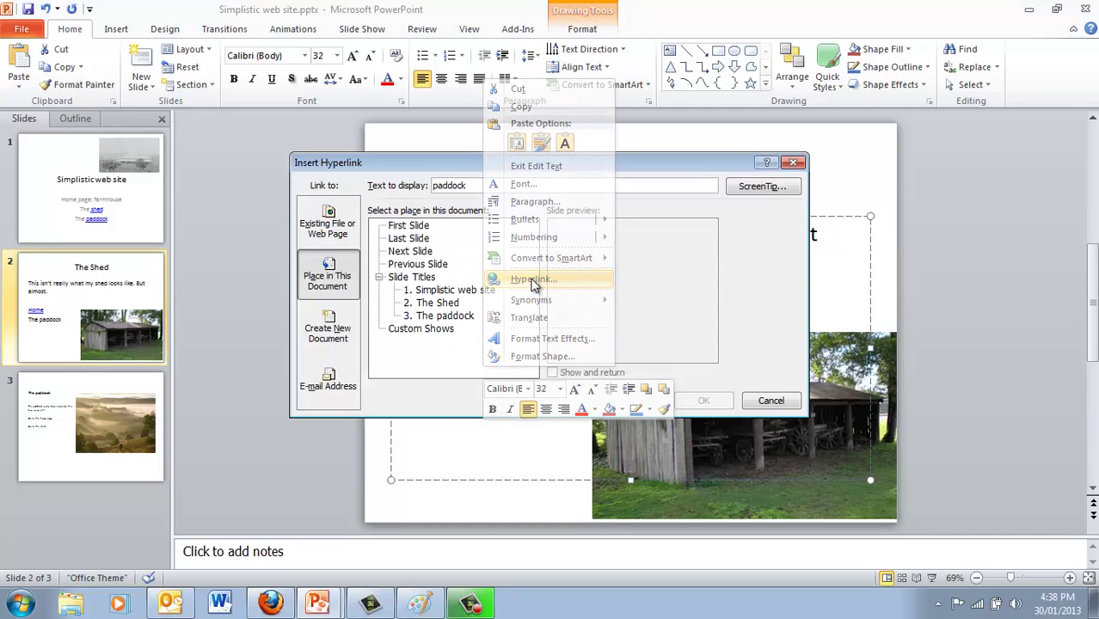
click(445, 317)
click(698, 401)
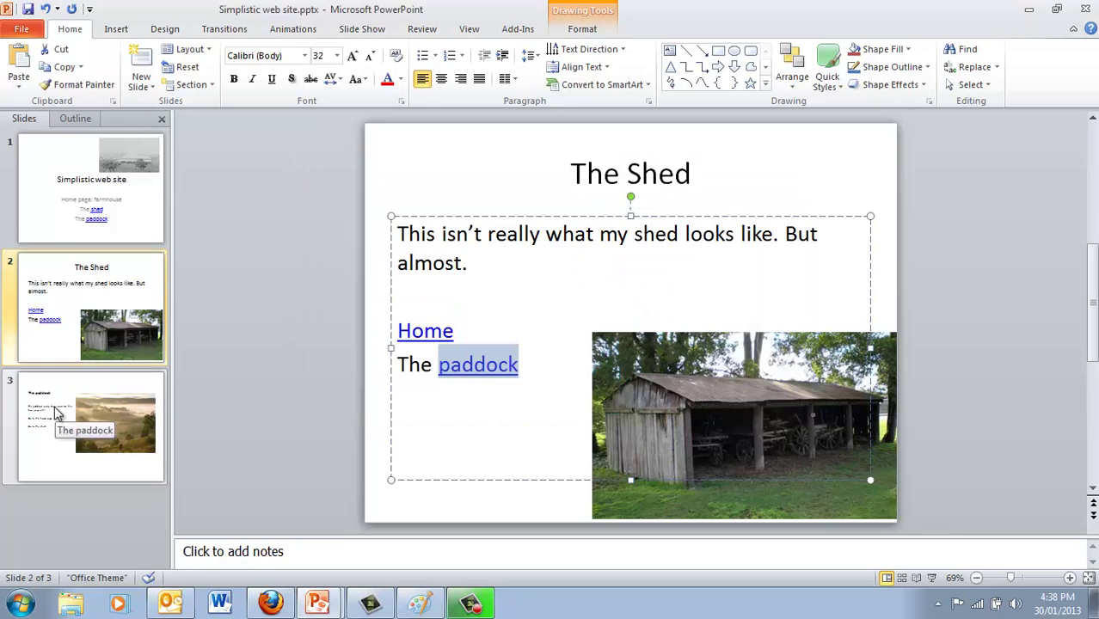
- On slide 3, hyperlink 'home page' to '1. Simplistic web site'
click(74, 416)
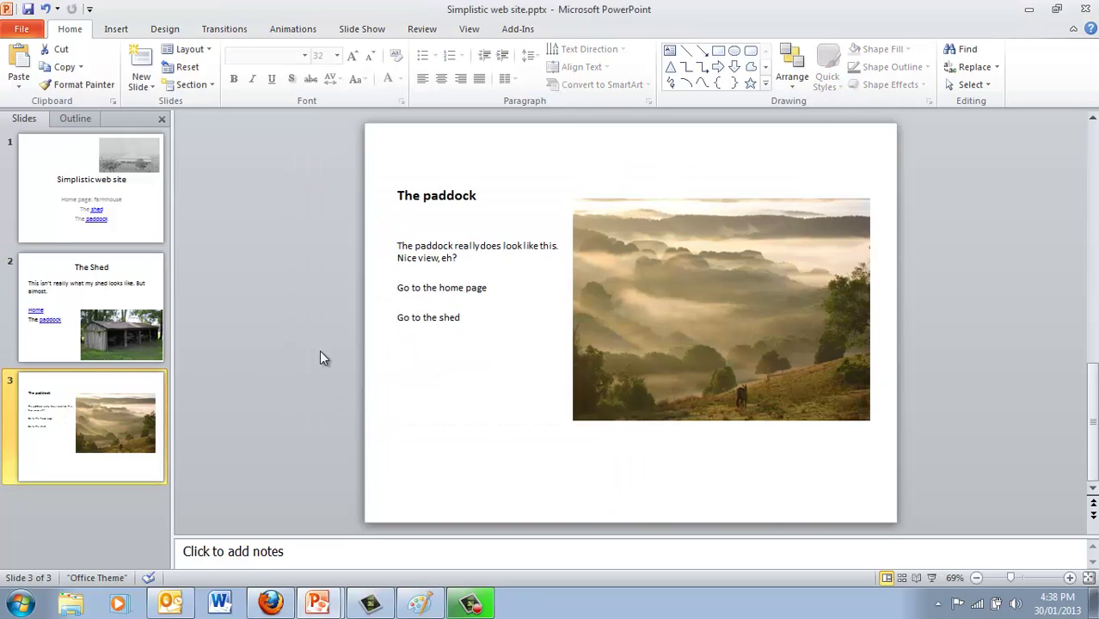
drag(440, 288, 491, 288)
right_click(463, 294)
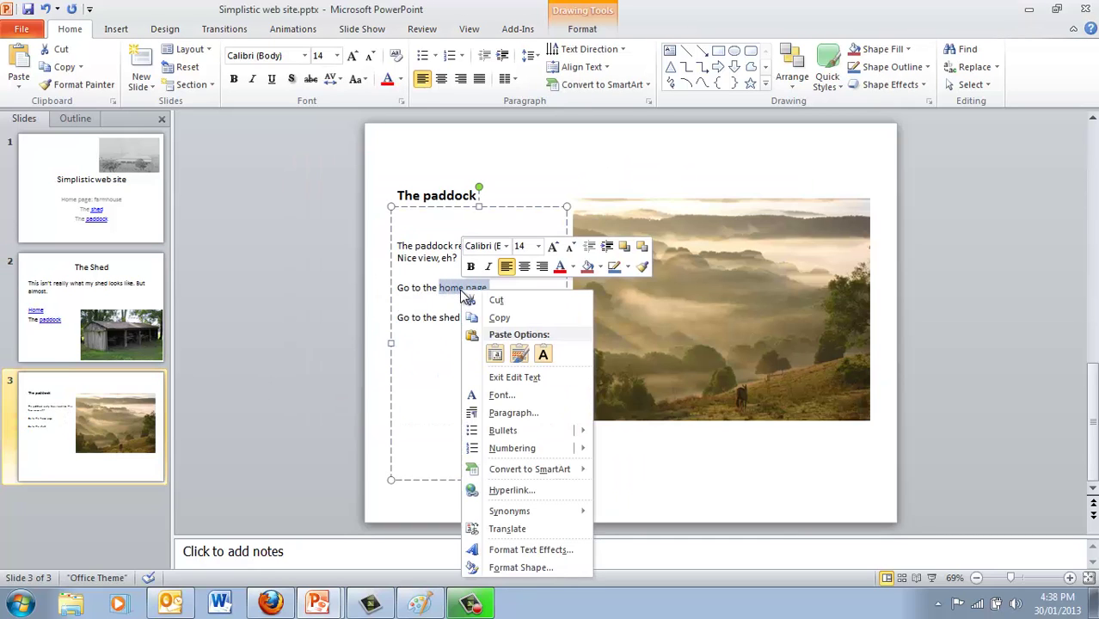
click(497, 492)
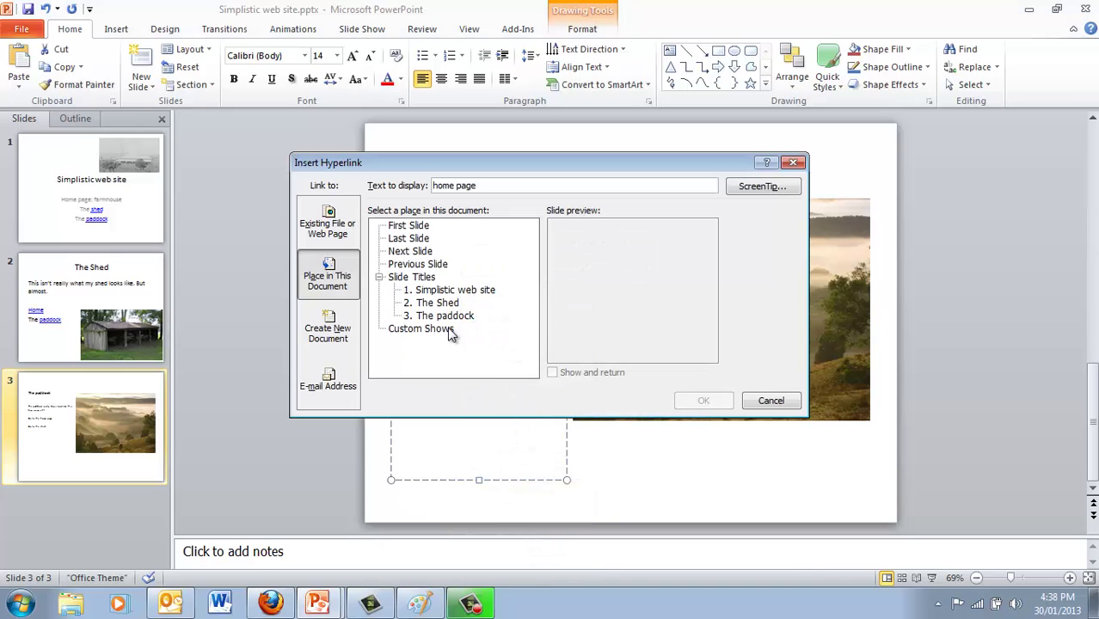
click(447, 290)
click(705, 400)
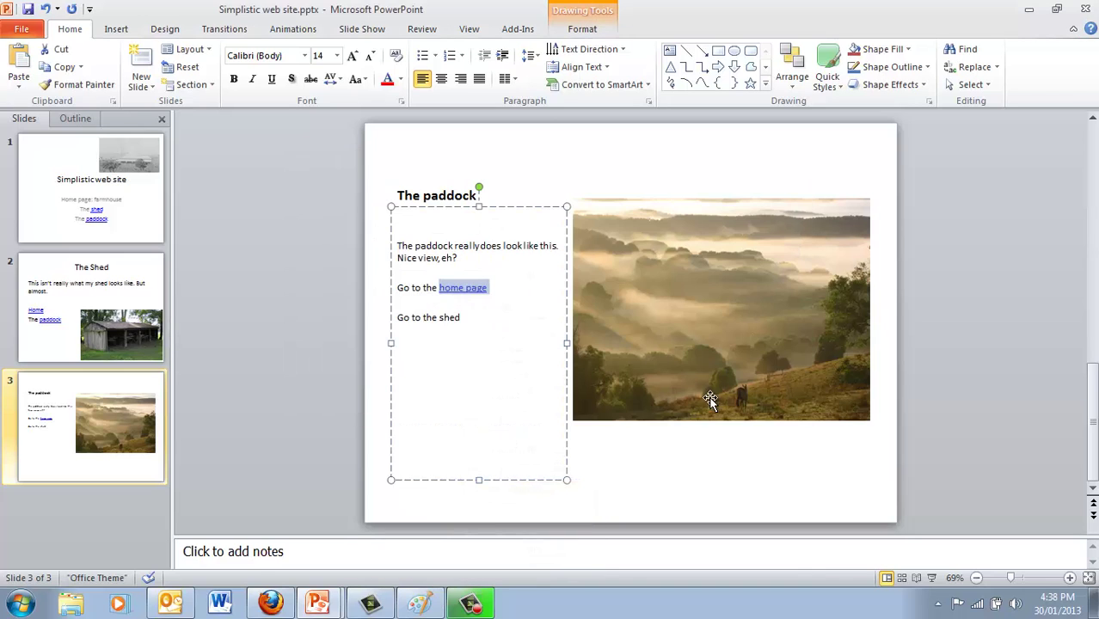
click(451, 319)
- Hyperlink the word 'shed' on slide 3 to '2. The Shed'
double_click(451, 319)
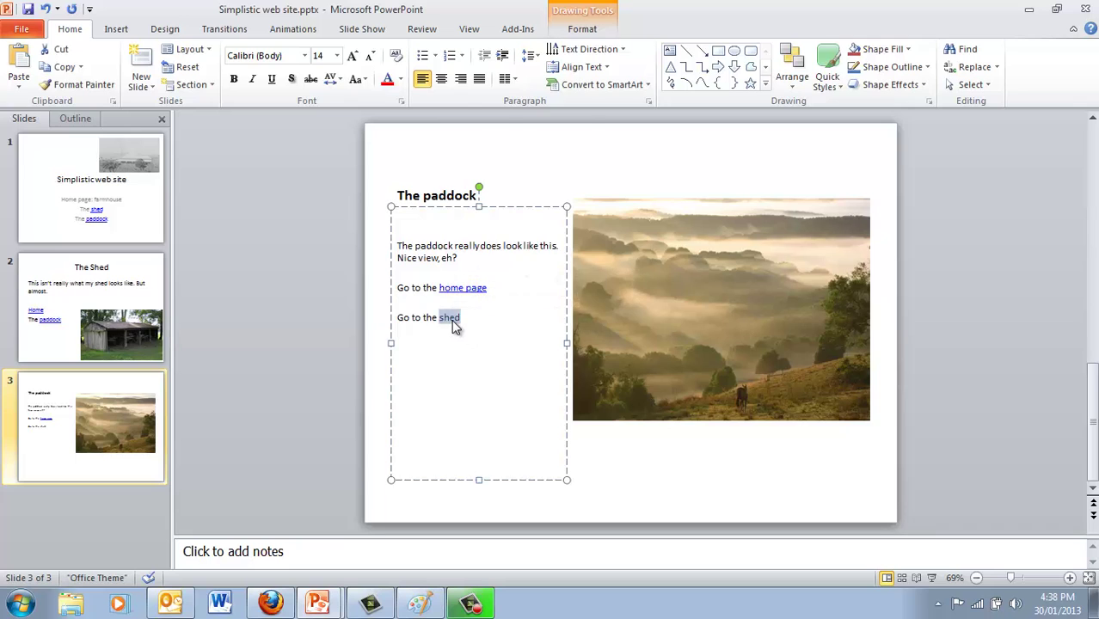
right_click(452, 321)
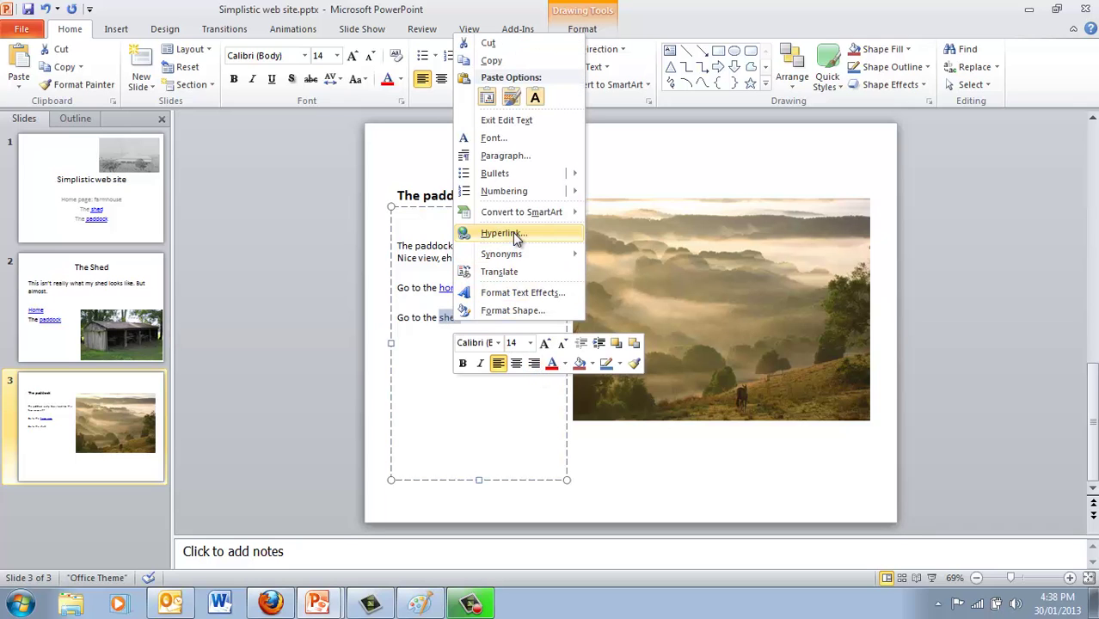
click(498, 233)
click(449, 306)
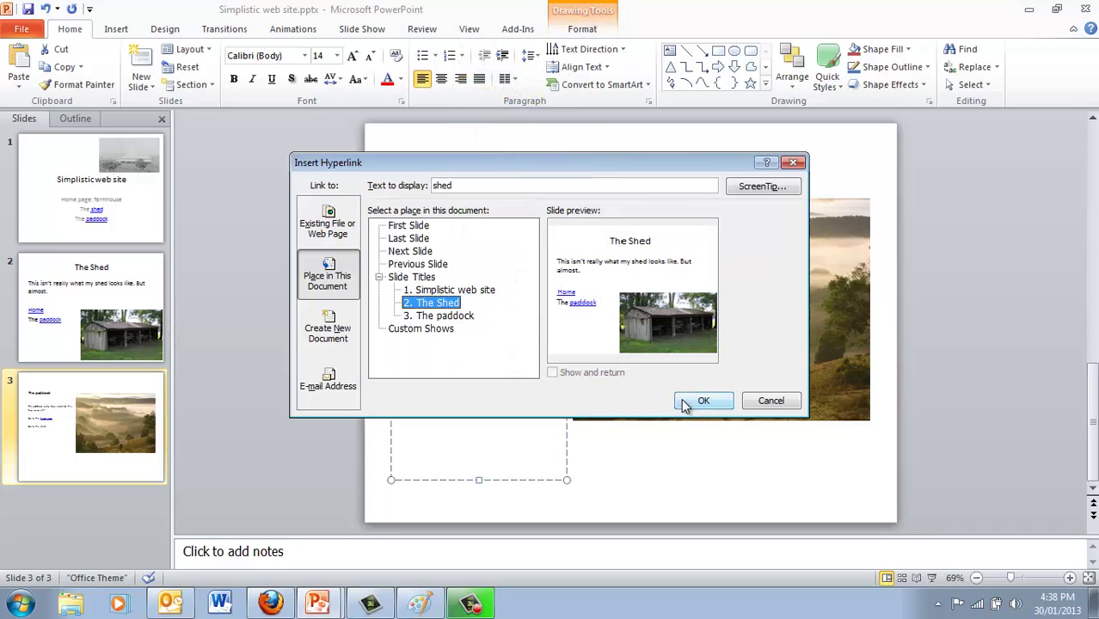
click(701, 401)
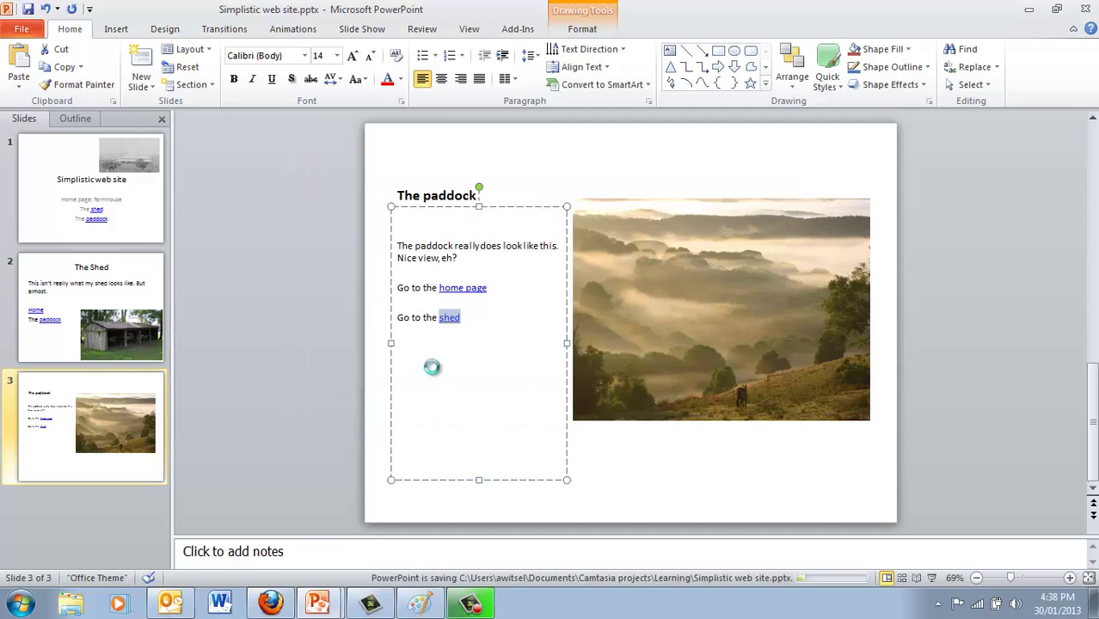
- Select slide 1 and run the slide show From Beginning to test the links
click(101, 203)
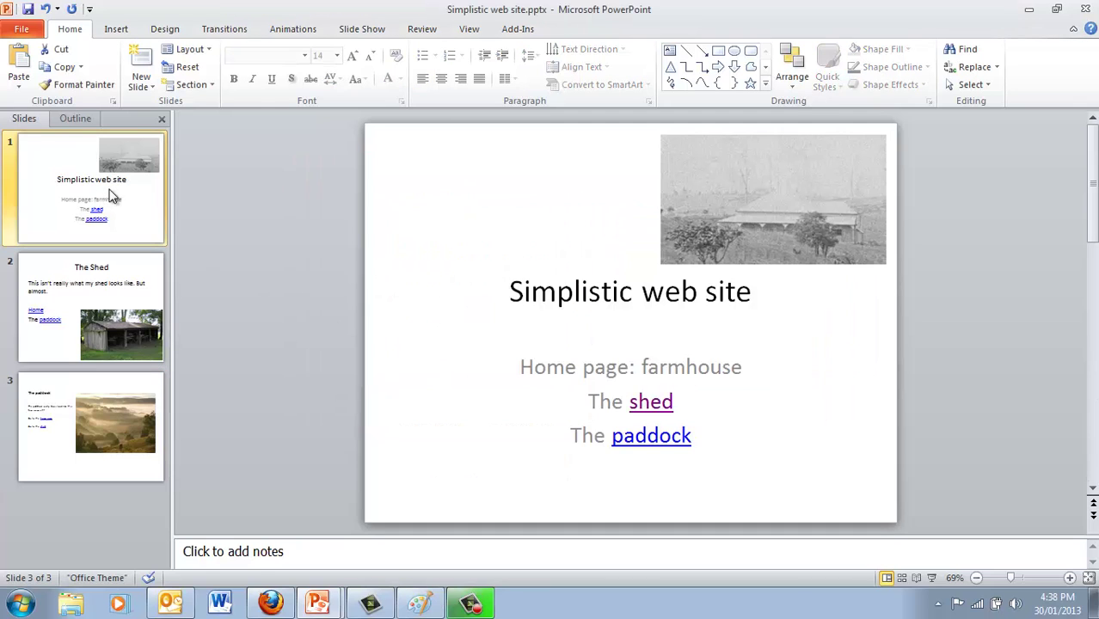
click(369, 30)
click(21, 66)
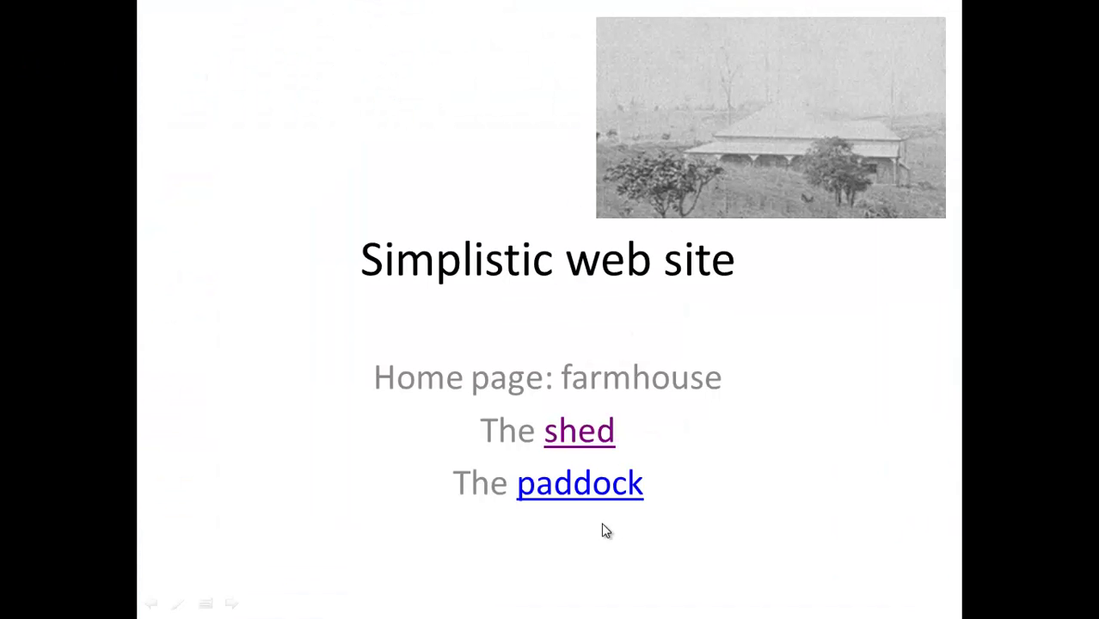